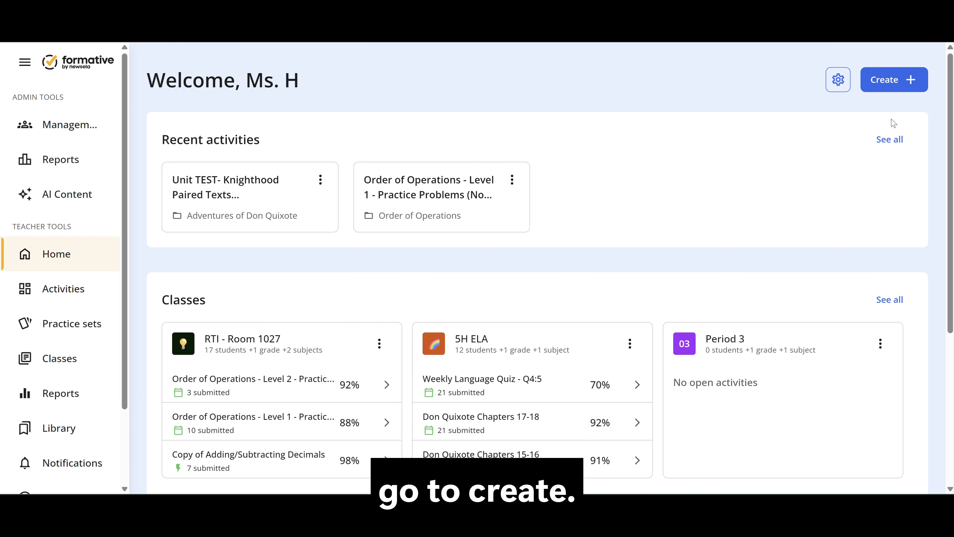
Step: Create a new Formative activity and title it "Chapter Review"
click(896, 81)
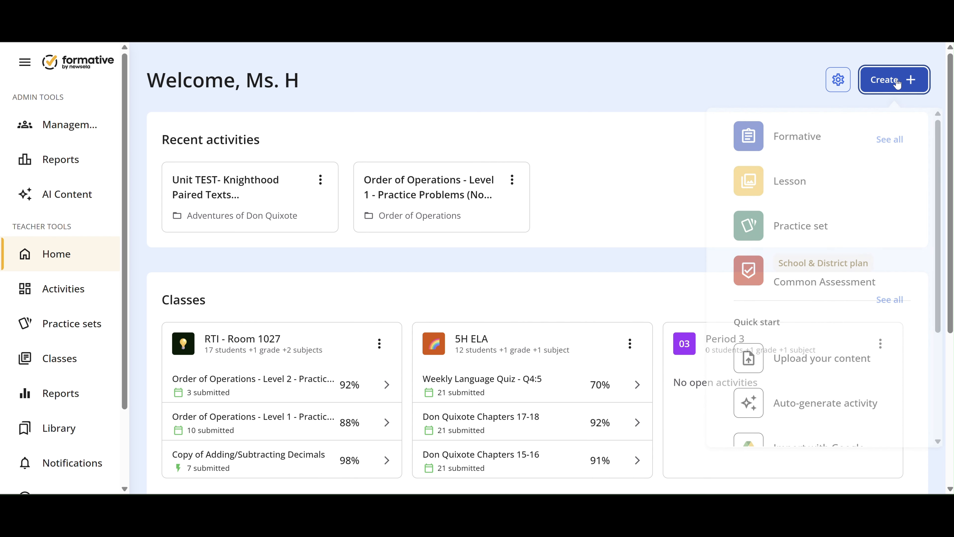
click(792, 145)
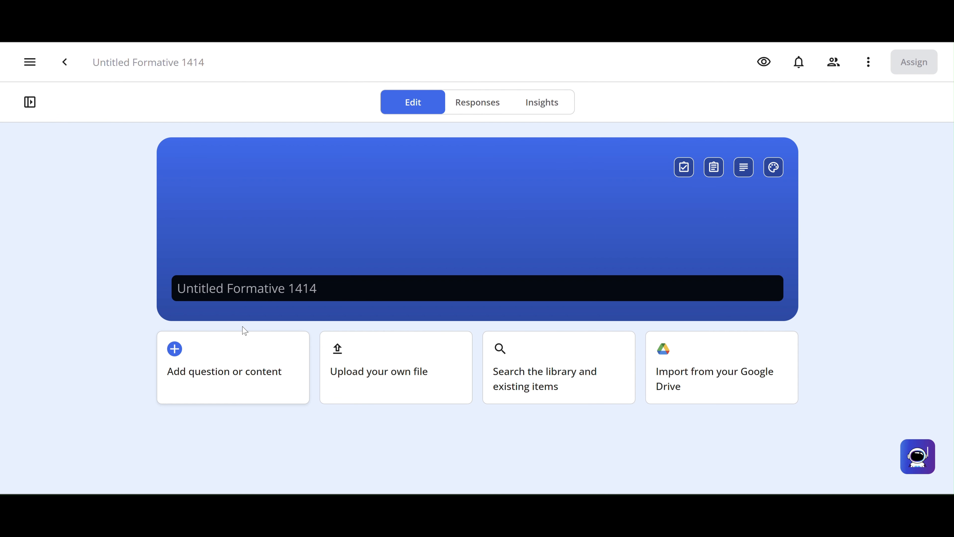
click(241, 297)
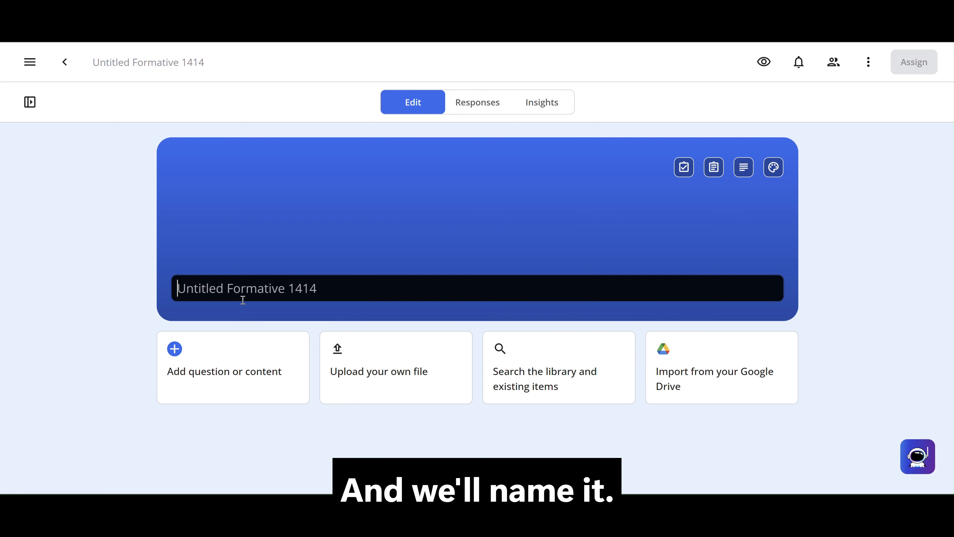
text(Chapter )
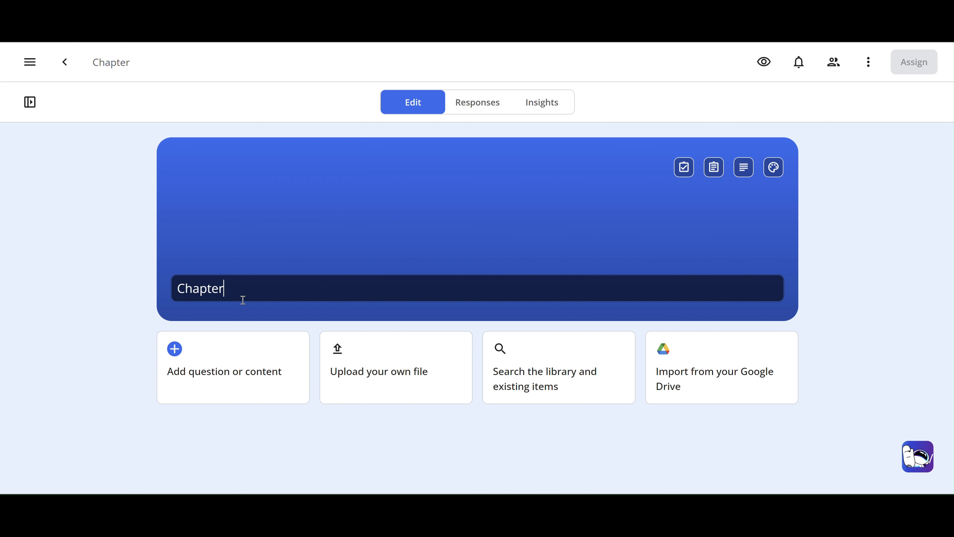
text(Review)
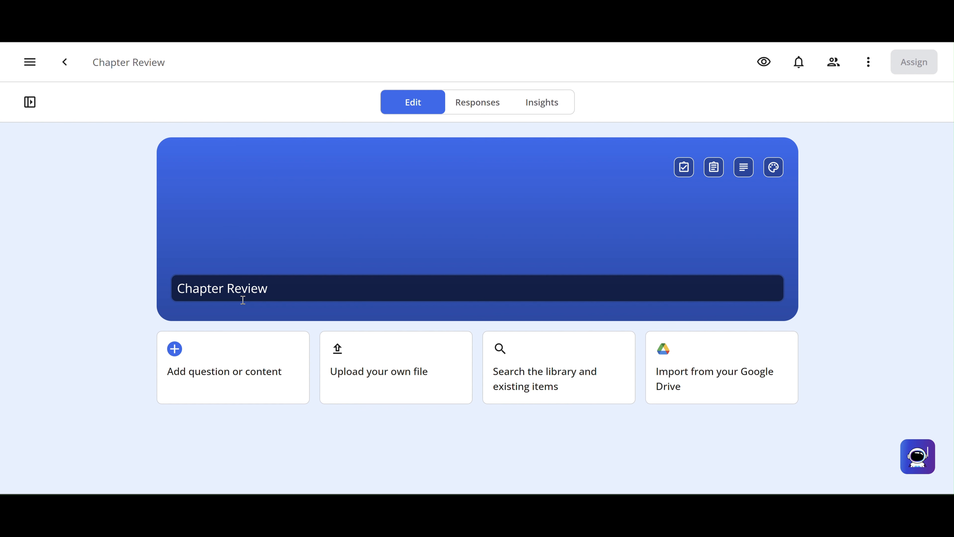
Step: Add a Dropdown question with the directions "Select the correct verb from the dropdown menu."
click(191, 384)
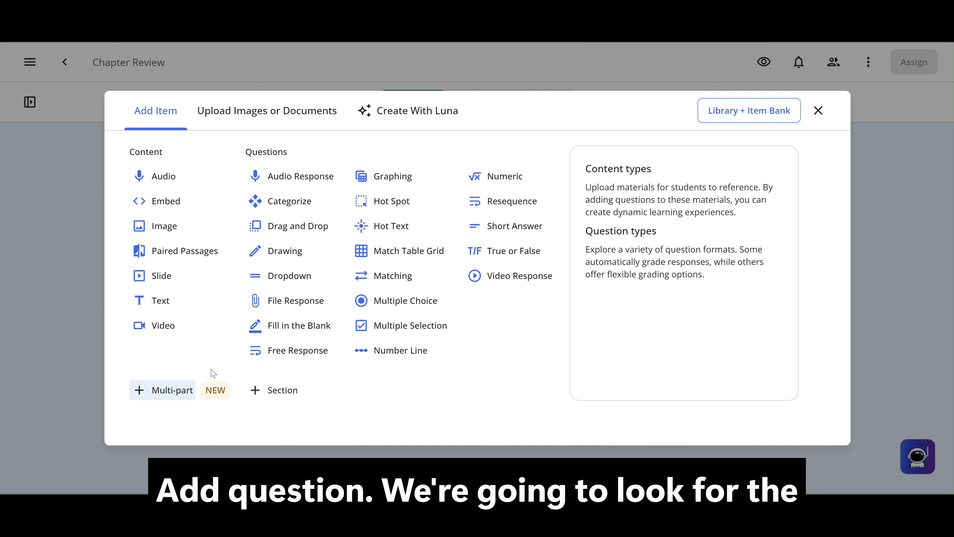
click(319, 276)
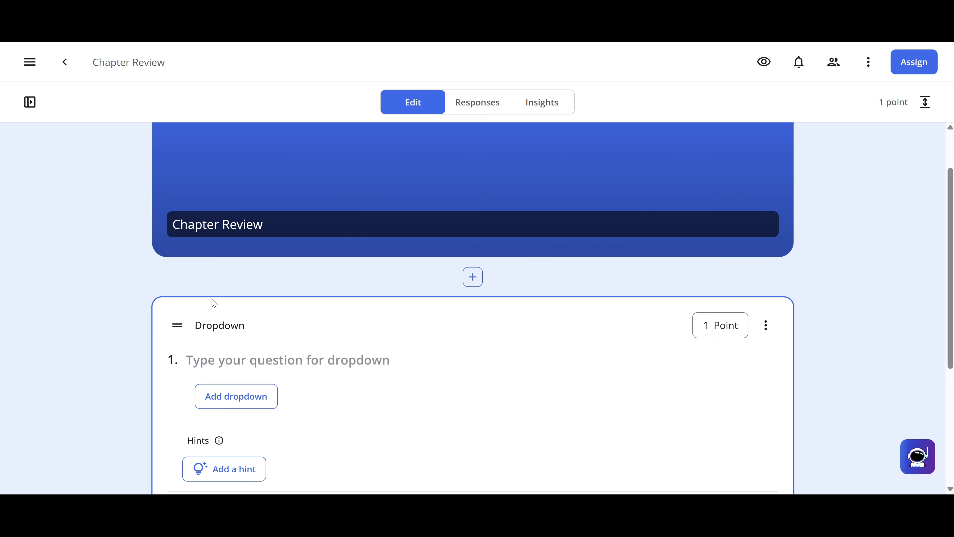
click(213, 333)
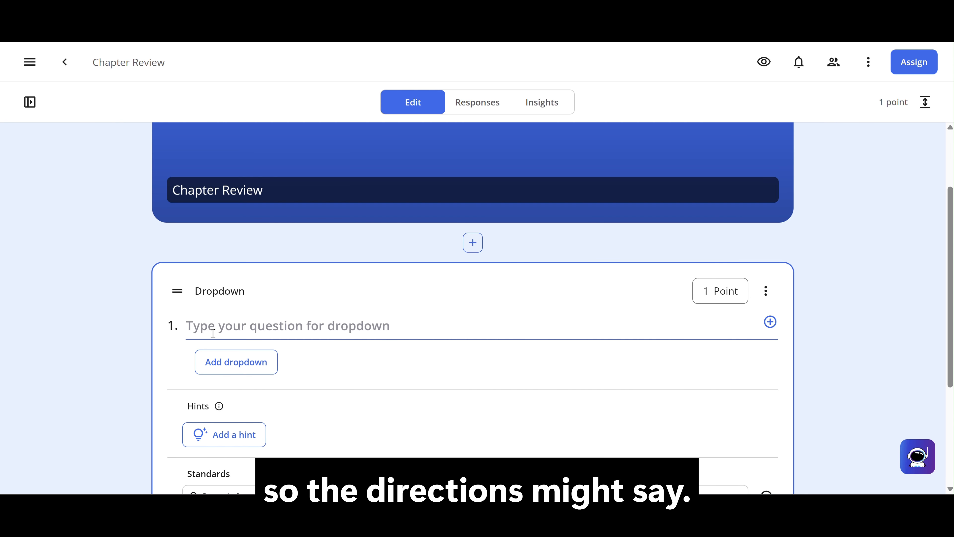
text(Sel)
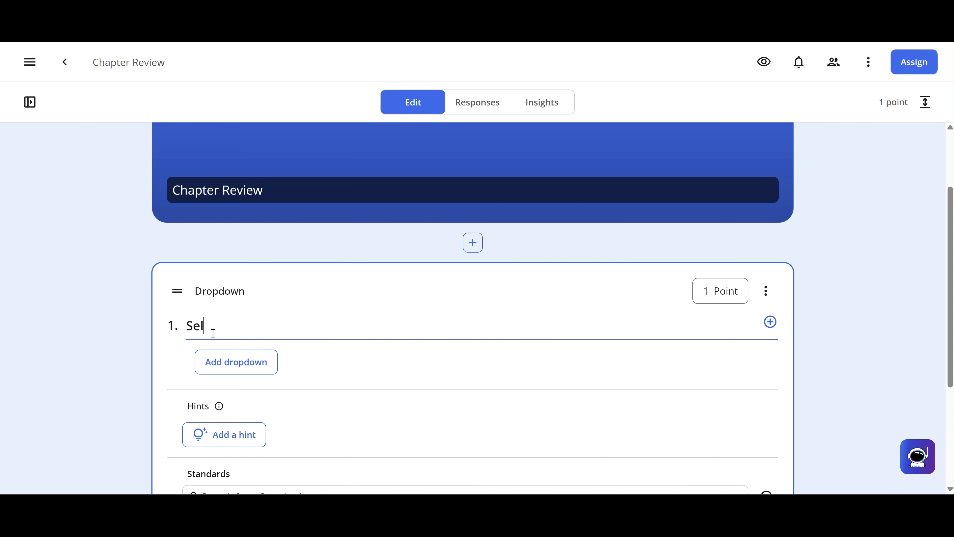
text(ect the corre)
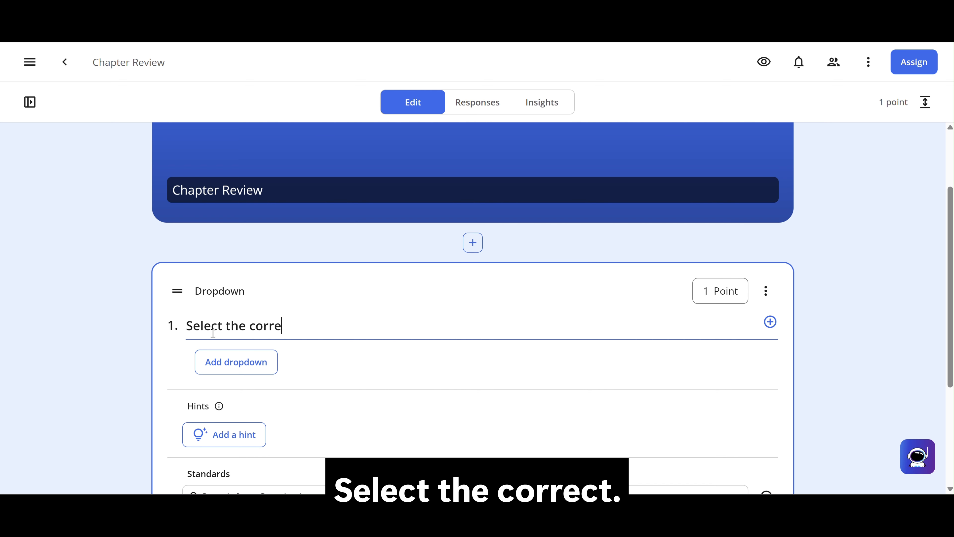
text(ct verb f)
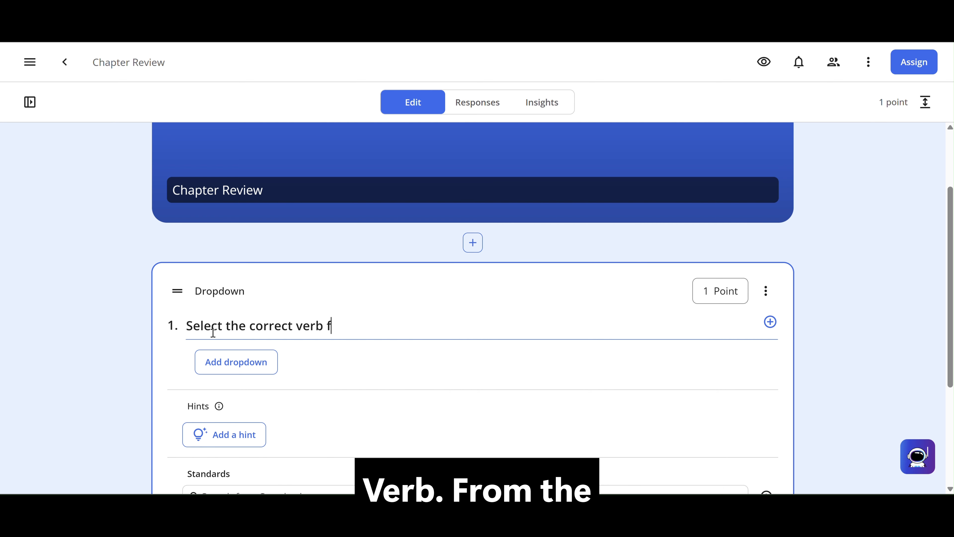
text(rom the dropdo)
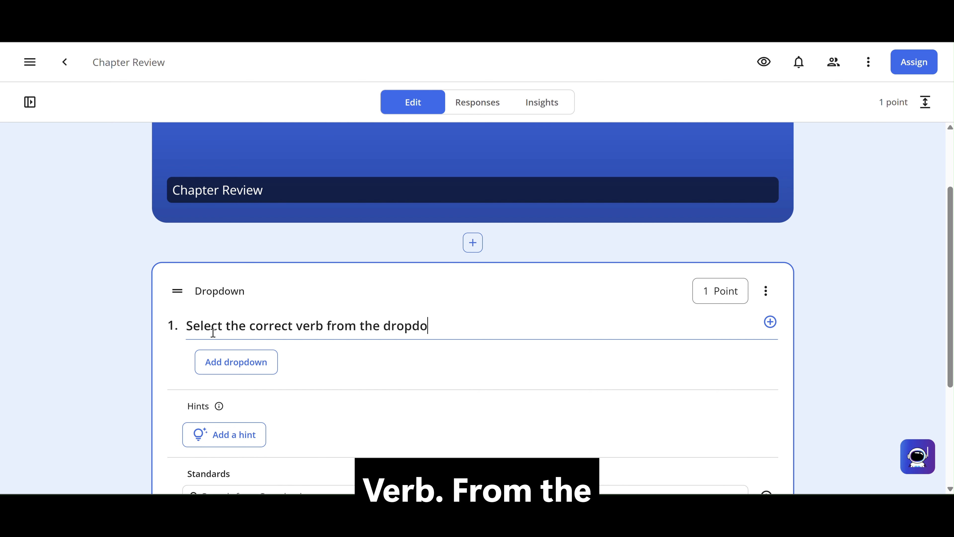
text(wn menu.)
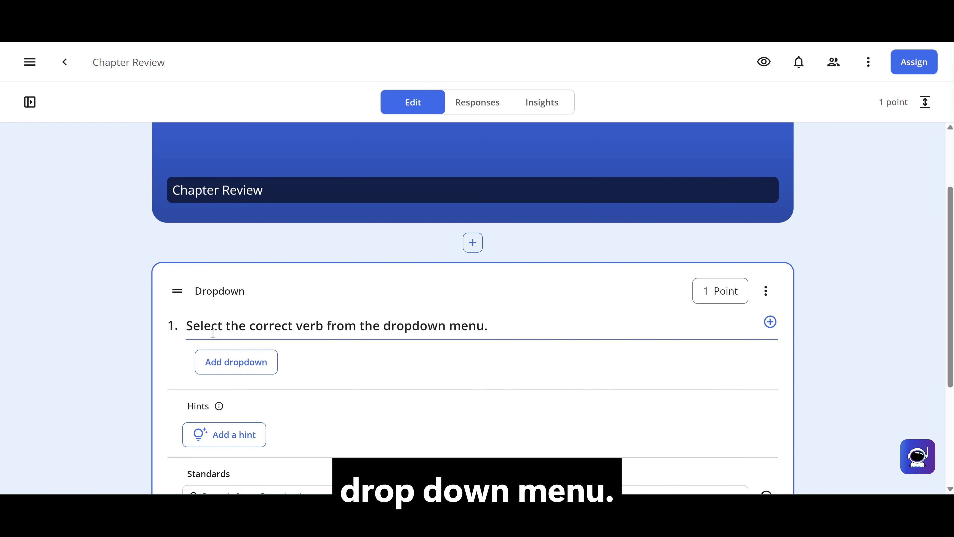
Step: On a new line below the directions, write "The swim team tomorrow afternoon." with a dropdown blank inserted after "team"
key(Return)
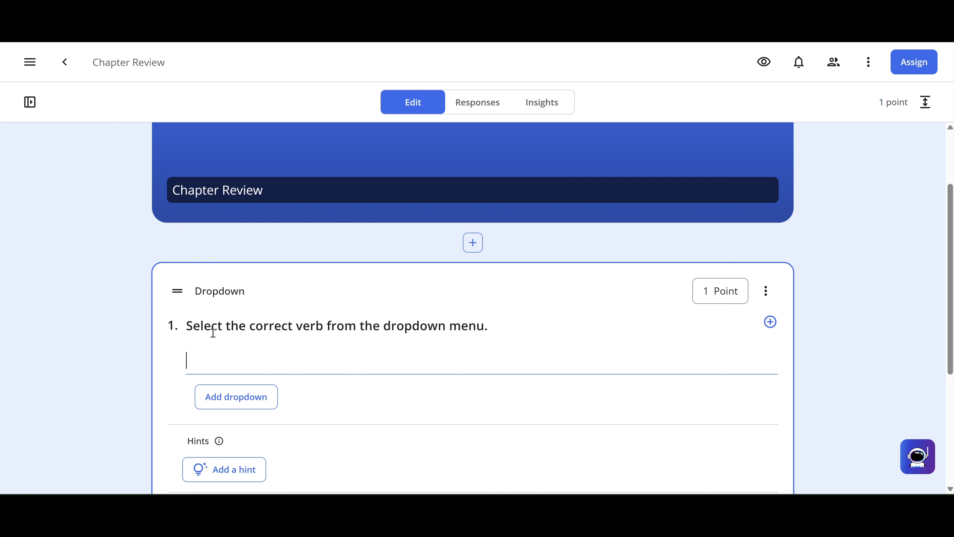
text(The swim t)
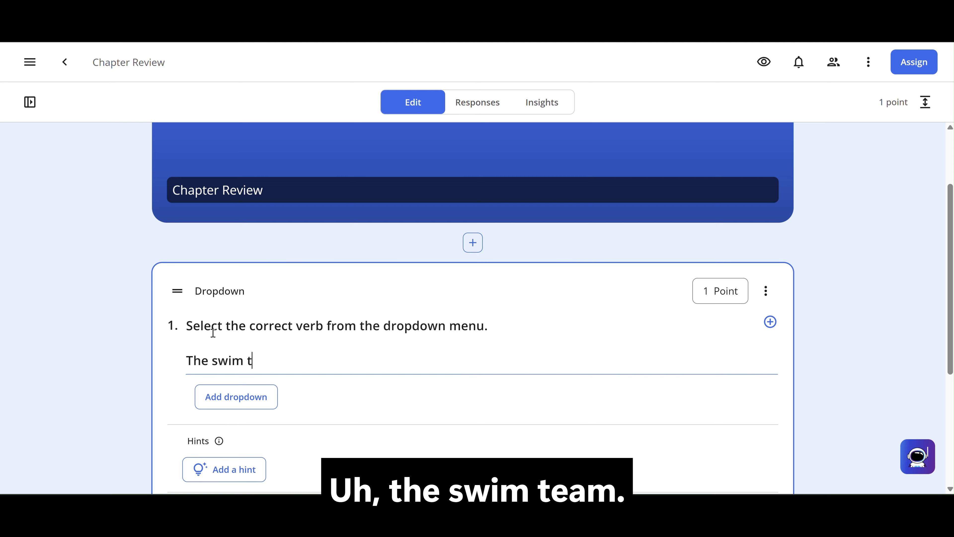
text(eam)
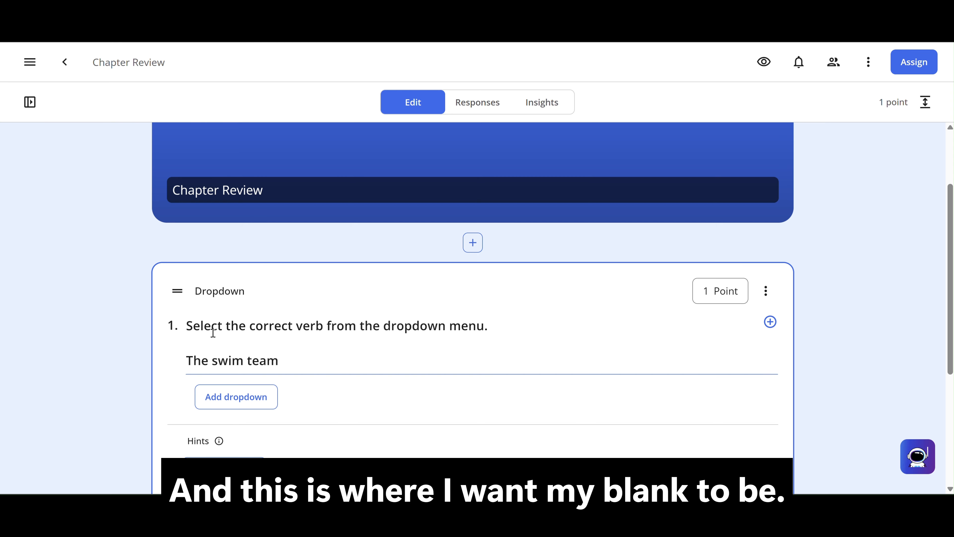
click(235, 402)
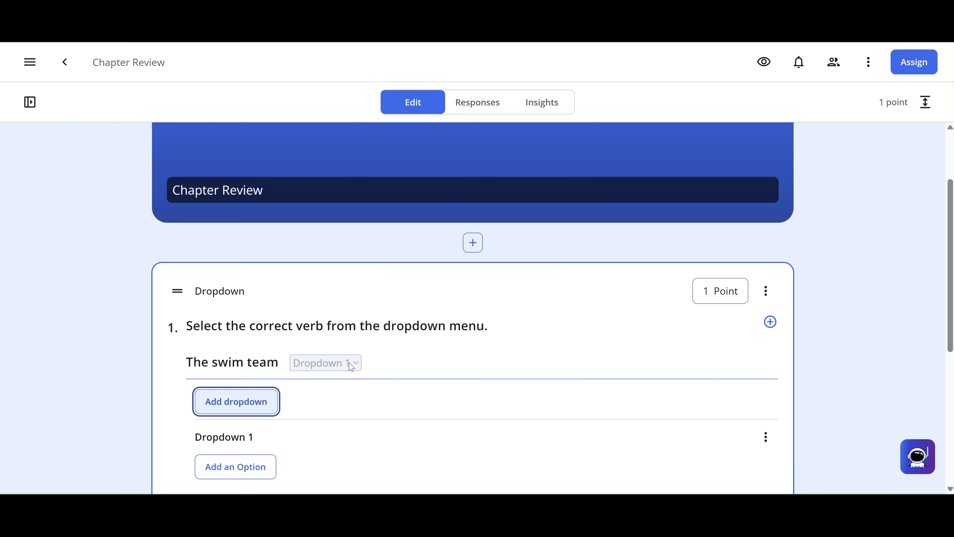
click(386, 360)
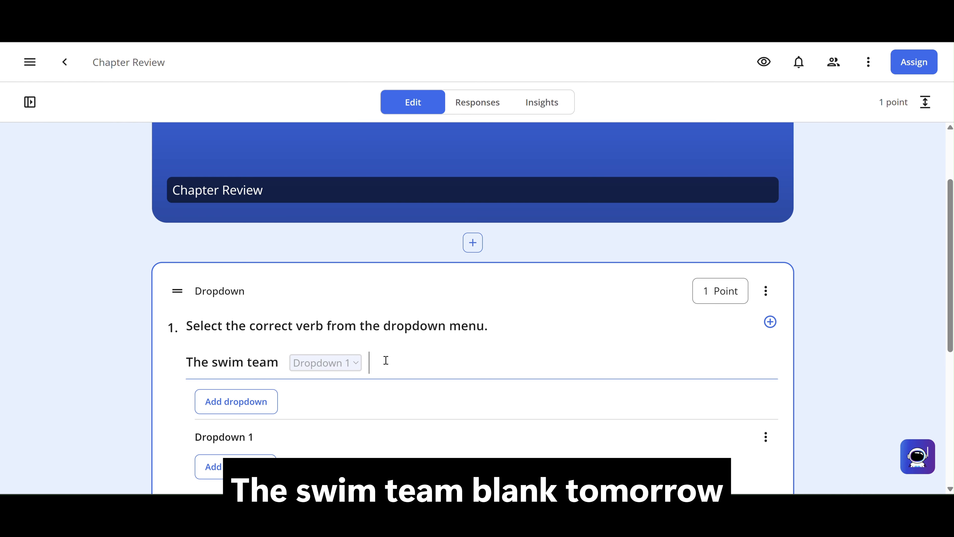
text(tomorrow afternoon.)
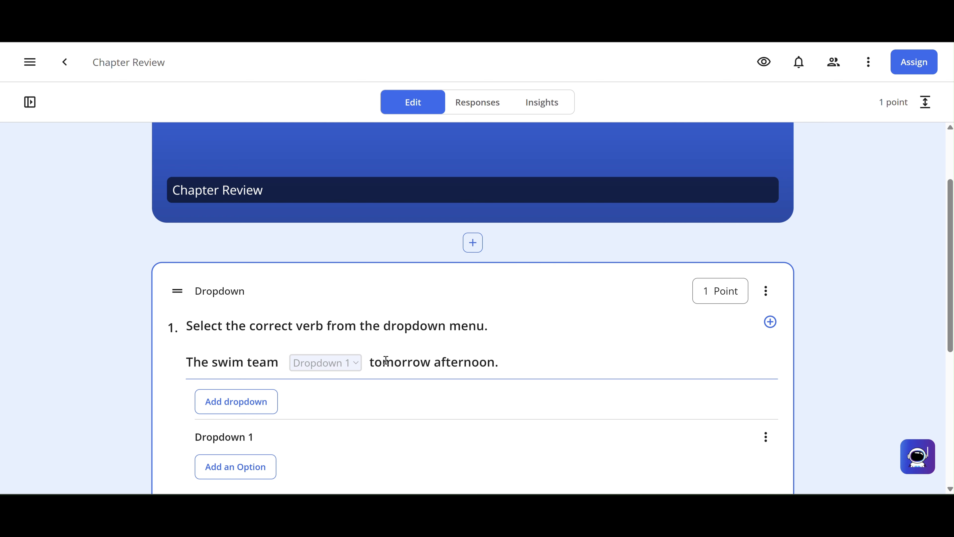
Step: Give Dropdown 1 the answer choices "practiced", "practice" and "will practice", and mark "will practice" as correct
scroll(277, 425, down, 1)
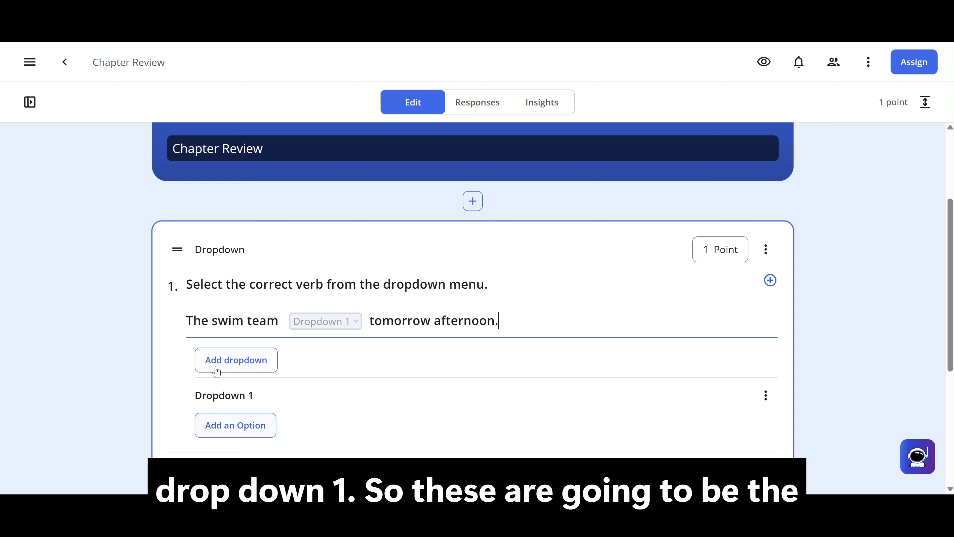
click(249, 429)
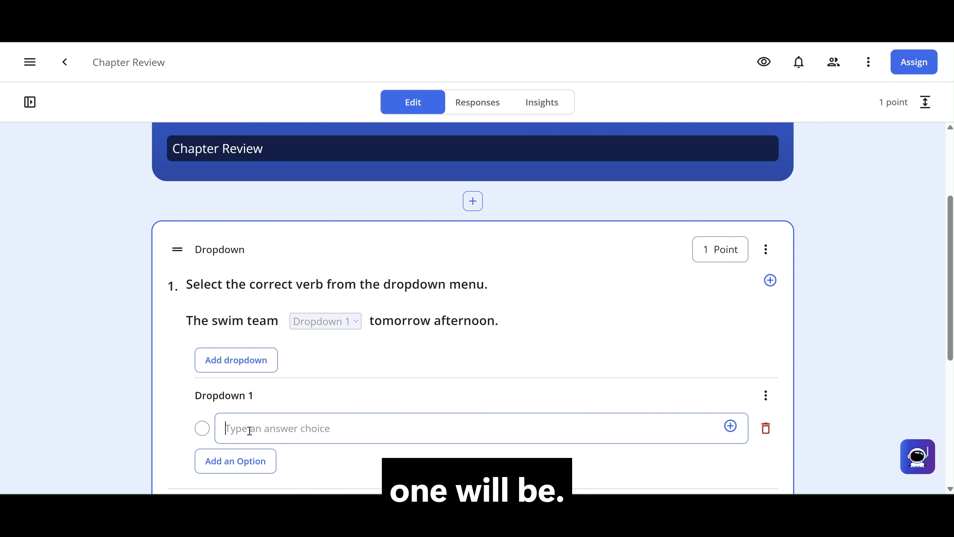
text(pr)
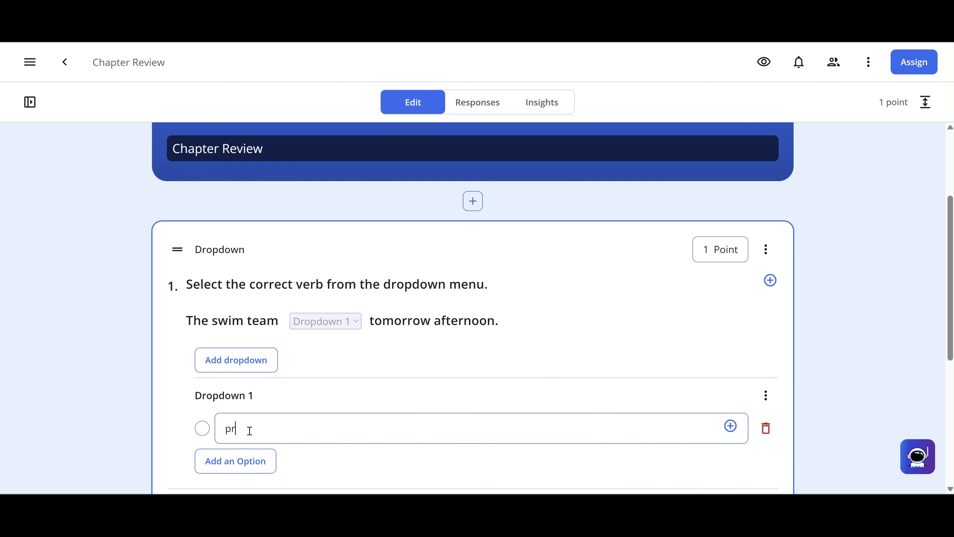
text(acticed)
click(228, 464)
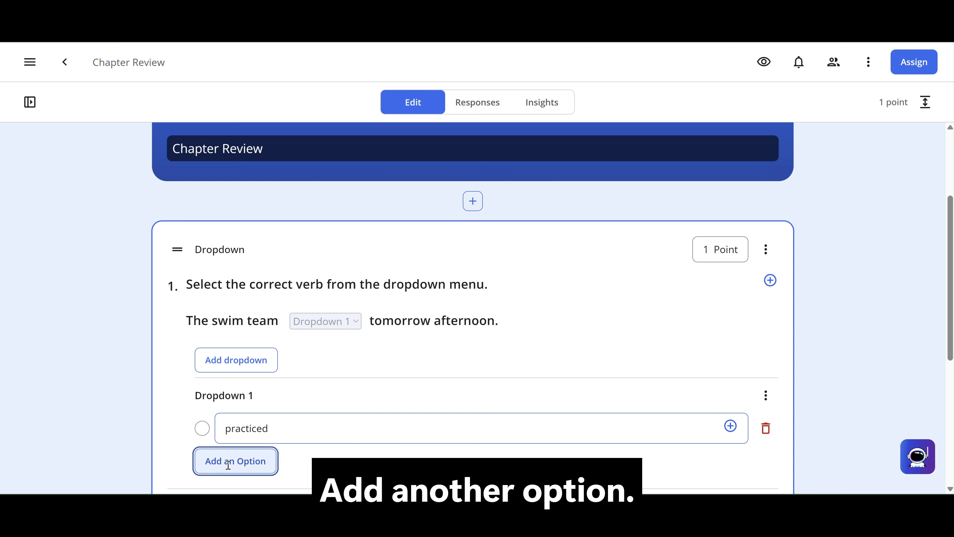
text(practice)
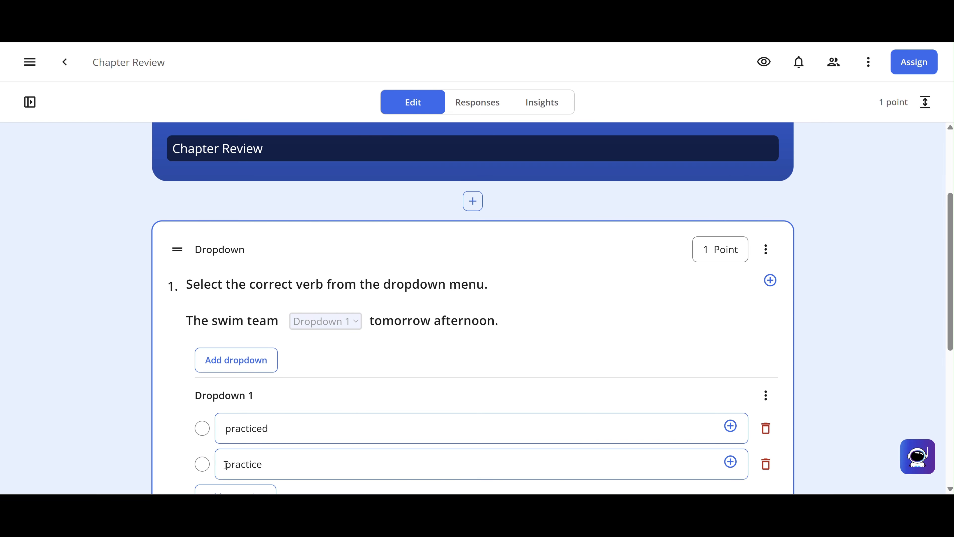
scroll(177, 450, down, 1)
click(232, 449)
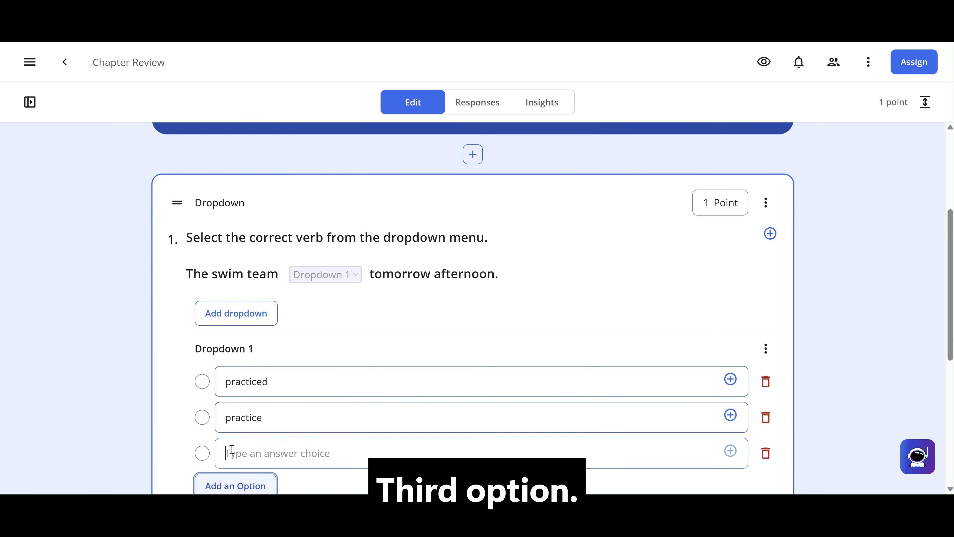
text(will prac)
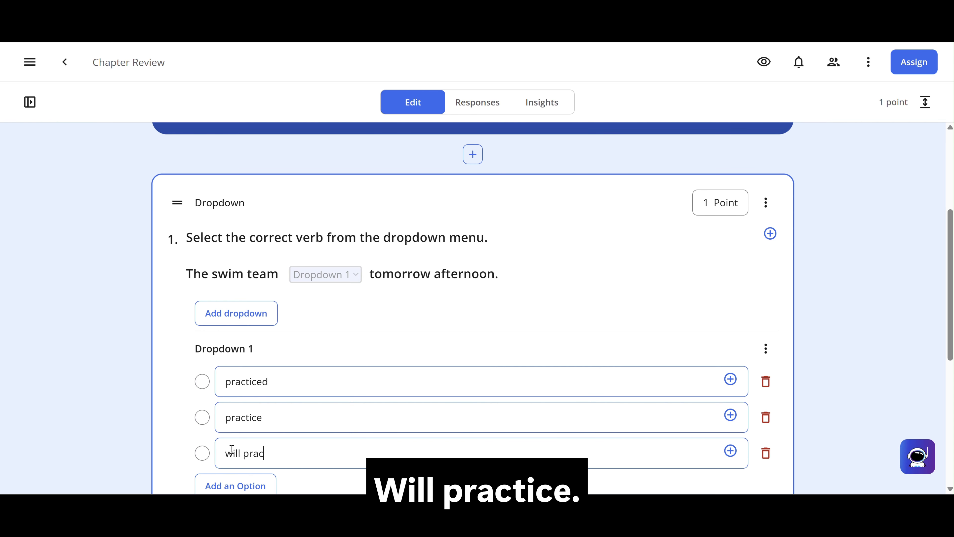
text(tice)
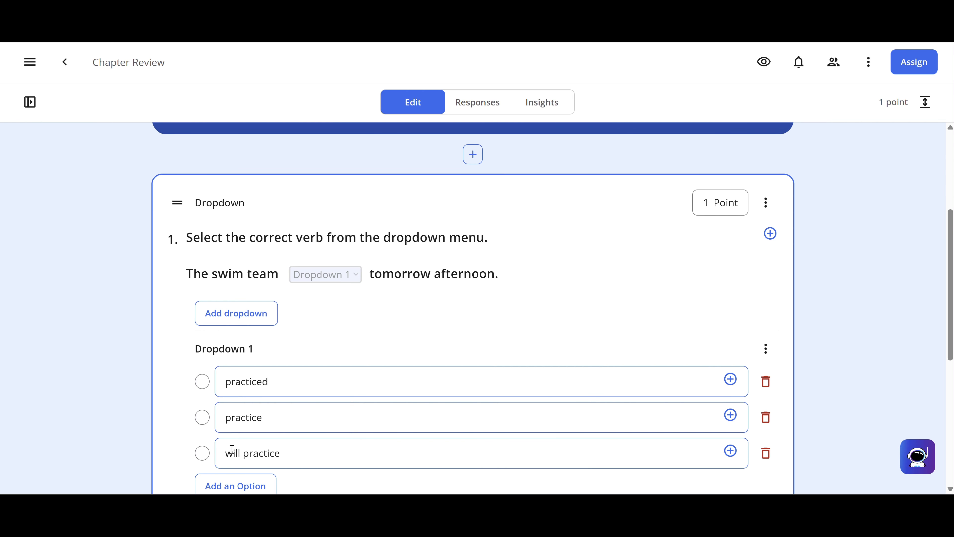
click(203, 452)
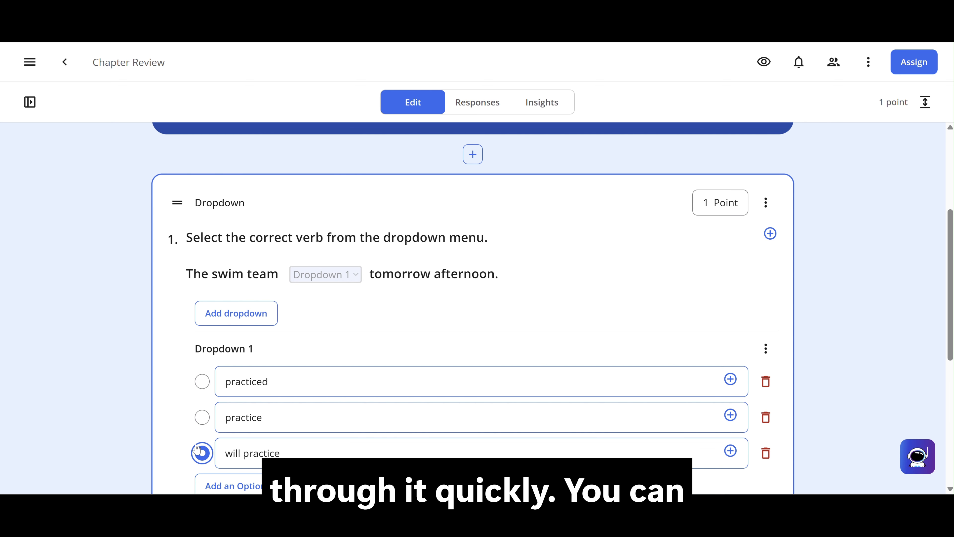
Step: Add a second Dropdown question below the swim team question
scroll(165, 430, down, 1)
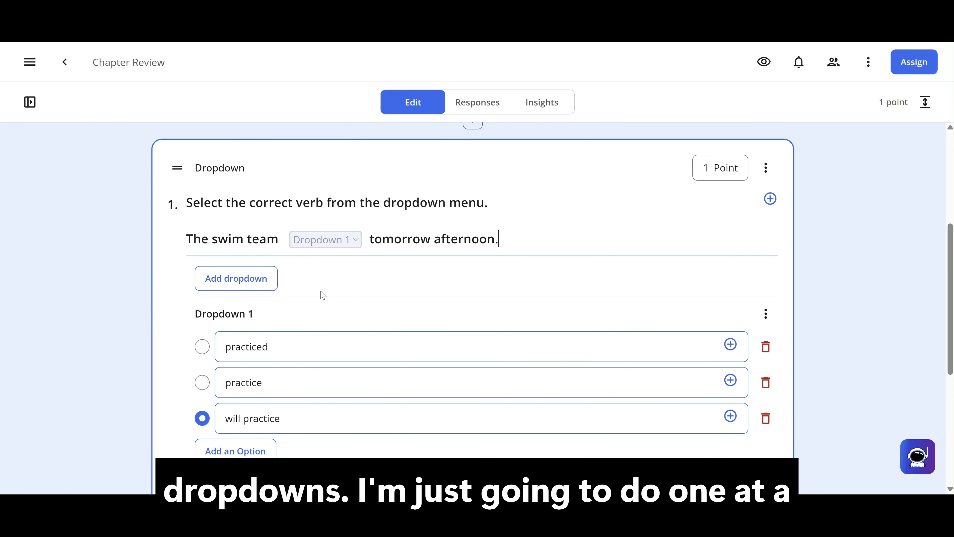
scroll(322, 295, down, 2)
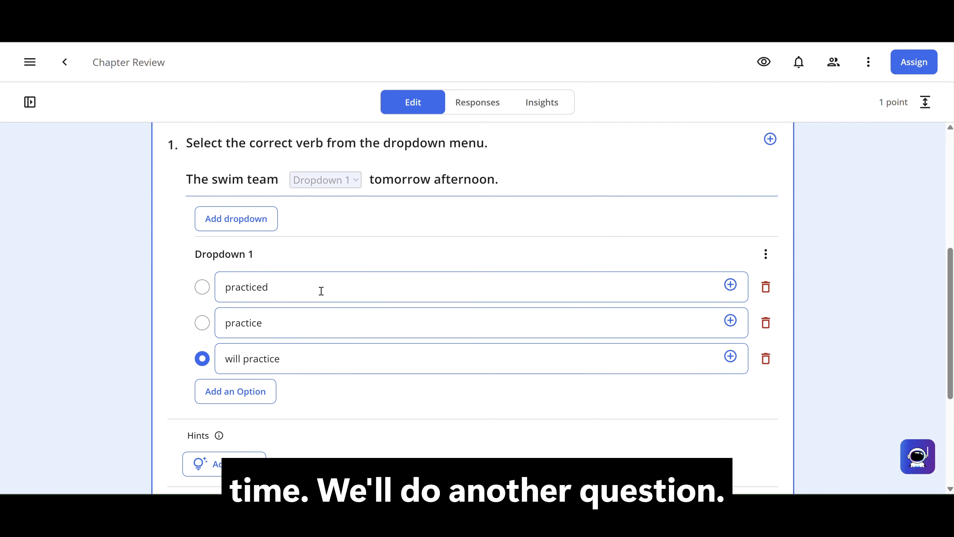
scroll(321, 291, down, 5)
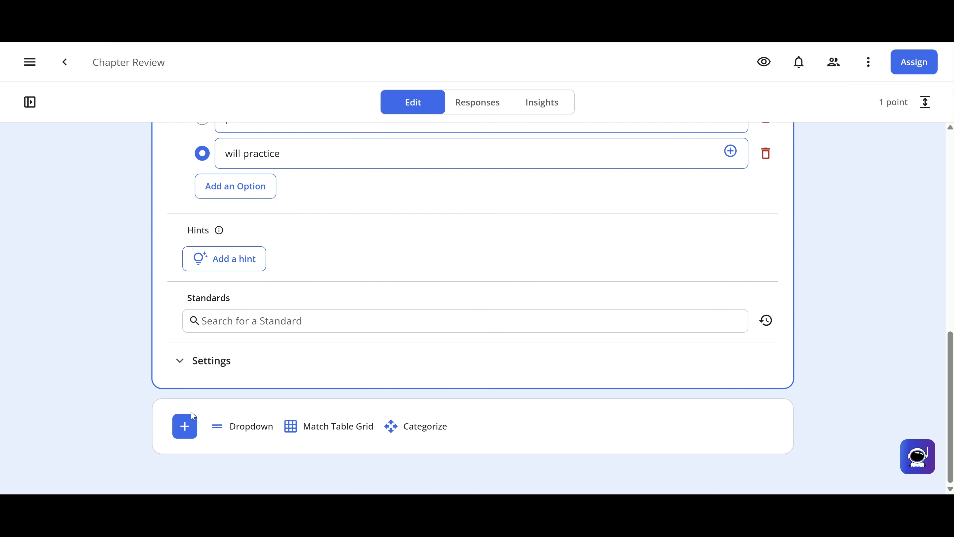
click(184, 425)
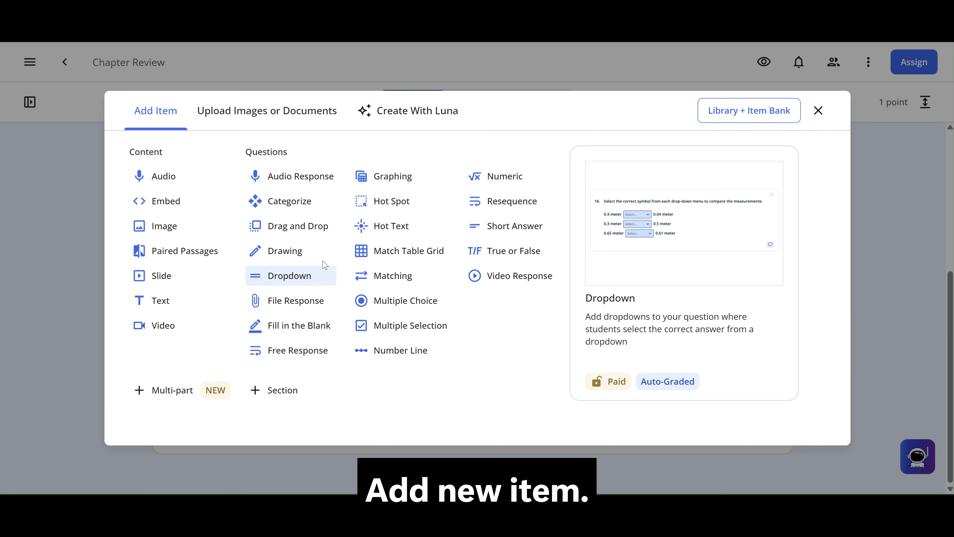
click(319, 277)
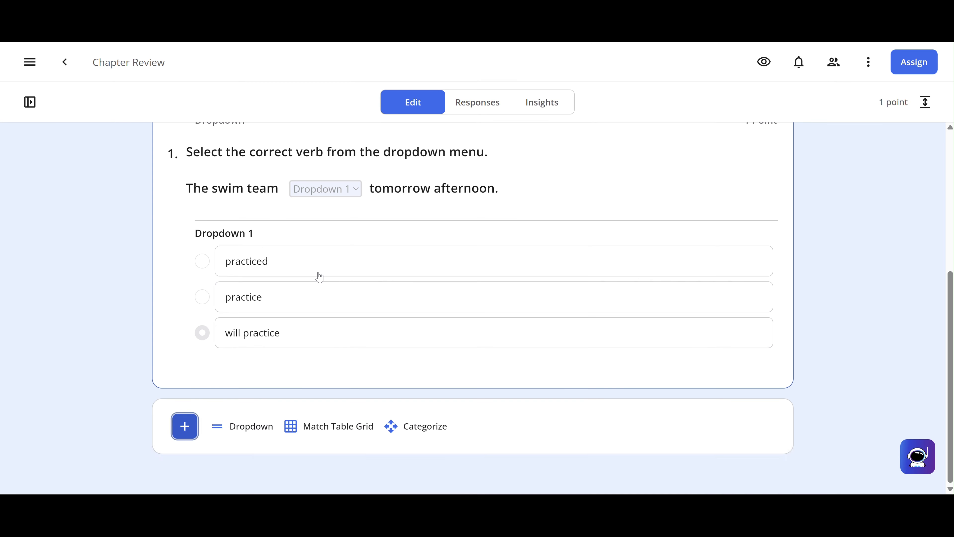
scroll(295, 446, down, 4)
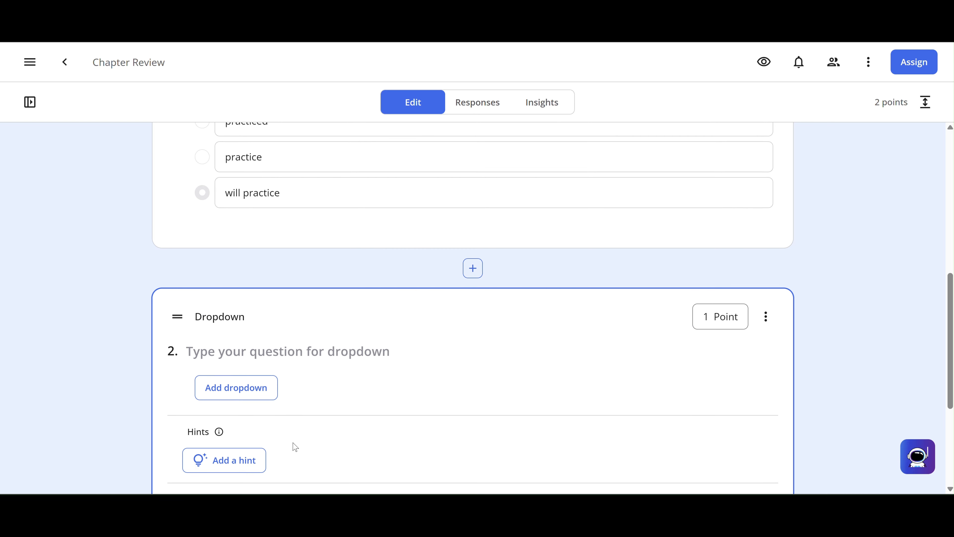
Step: Write the directions "Select the correct symbol from the dropdown menu." for question 2
click(301, 288)
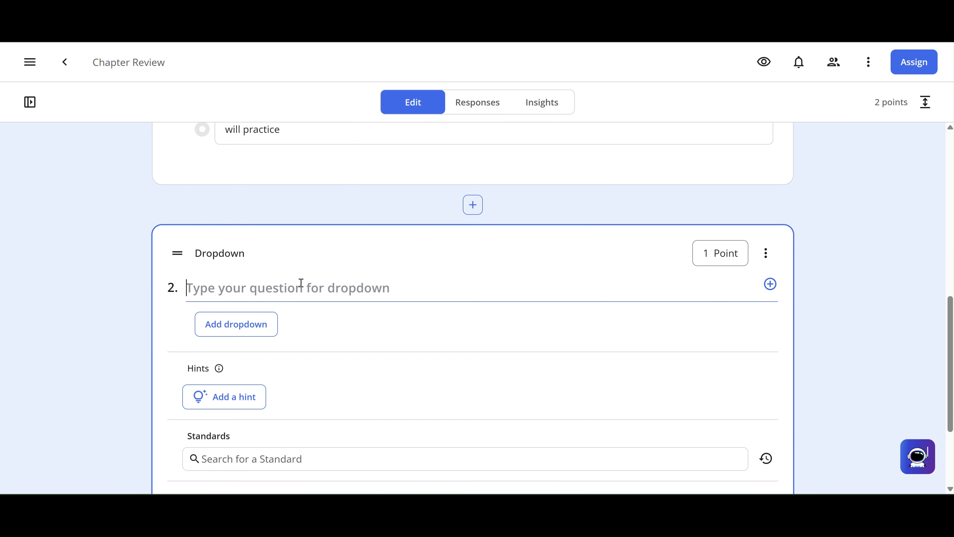
text(Select t)
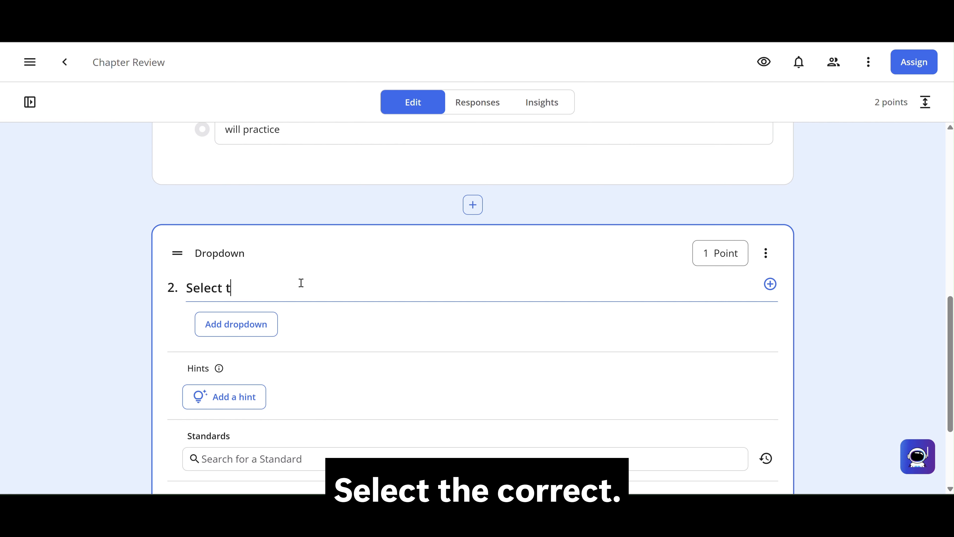
text(he correct sy)
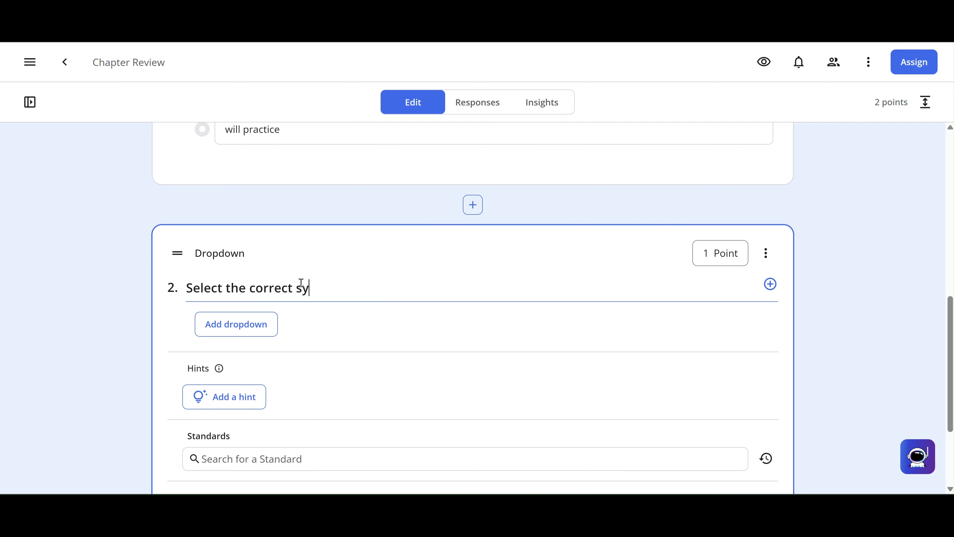
text(mbol f)
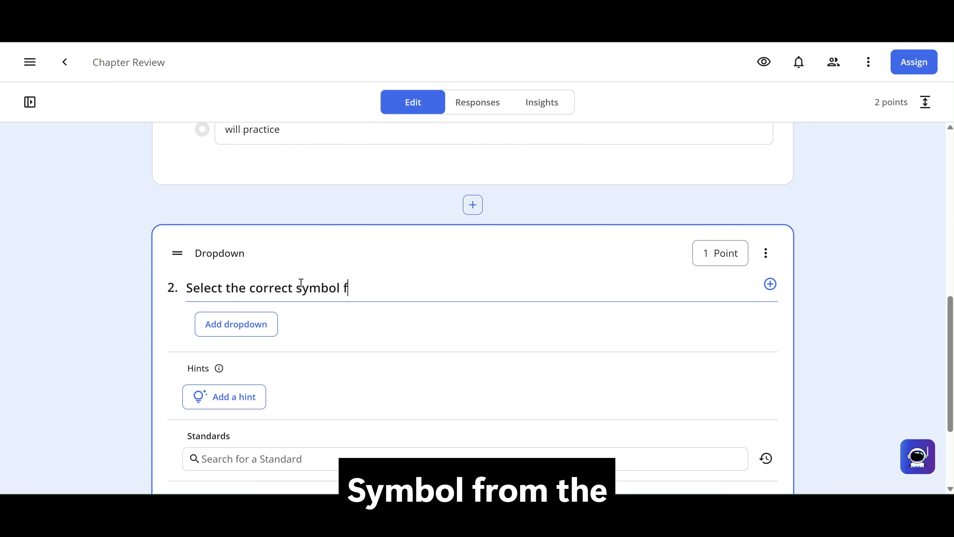
text(rom the dropdow)
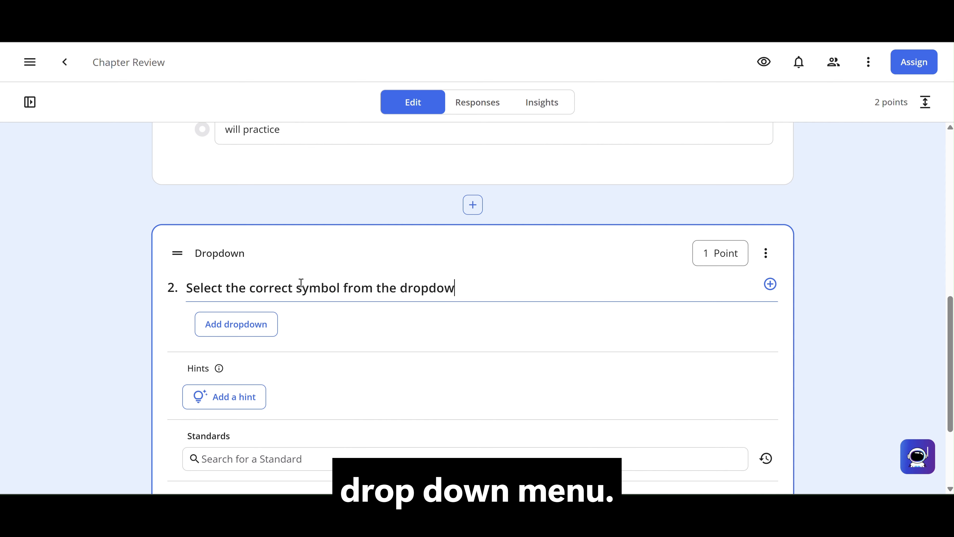
text(n menu.)
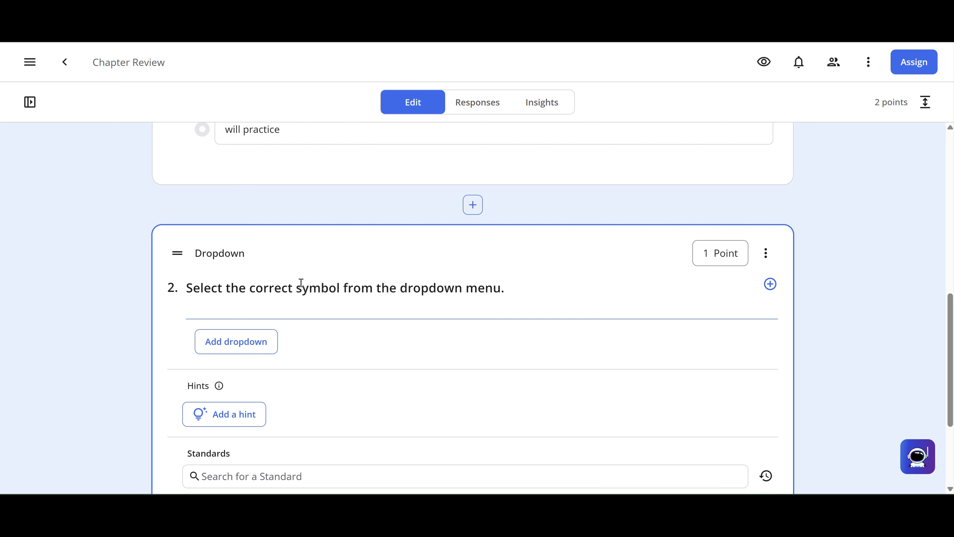
Step: On a new line below question 2's directions, write the comparison "0.5" and "0.205" with a dropdown blank inserted between the numbers
key(Return)
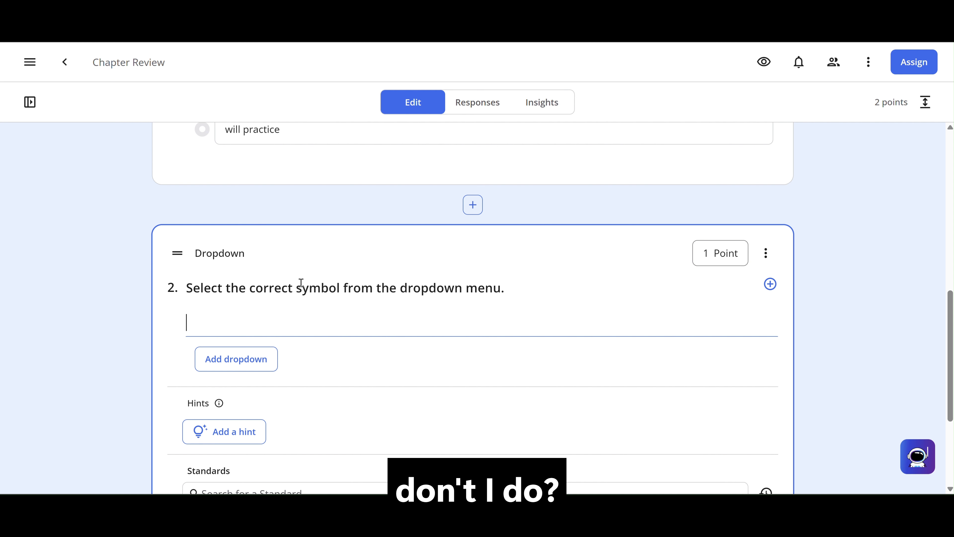
text(0.5)
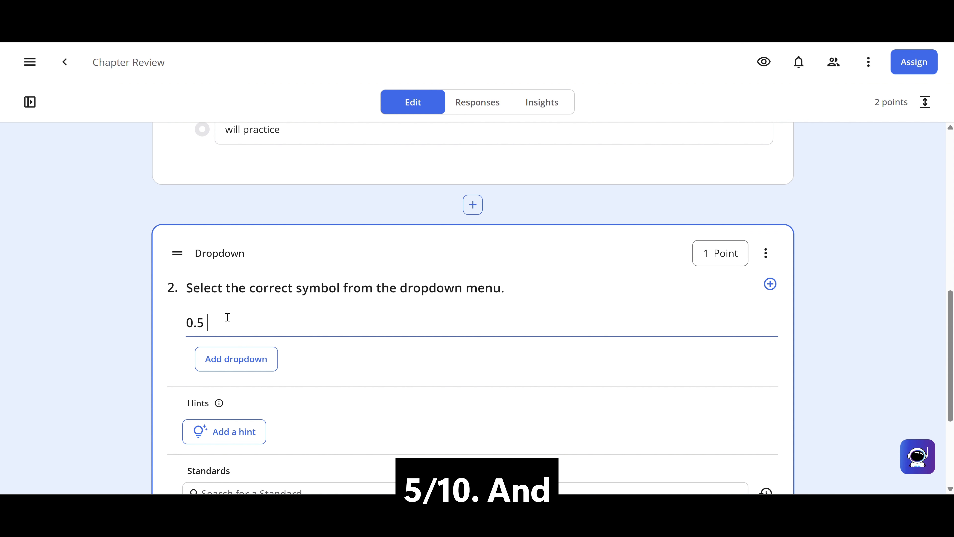
click(217, 374)
click(306, 327)
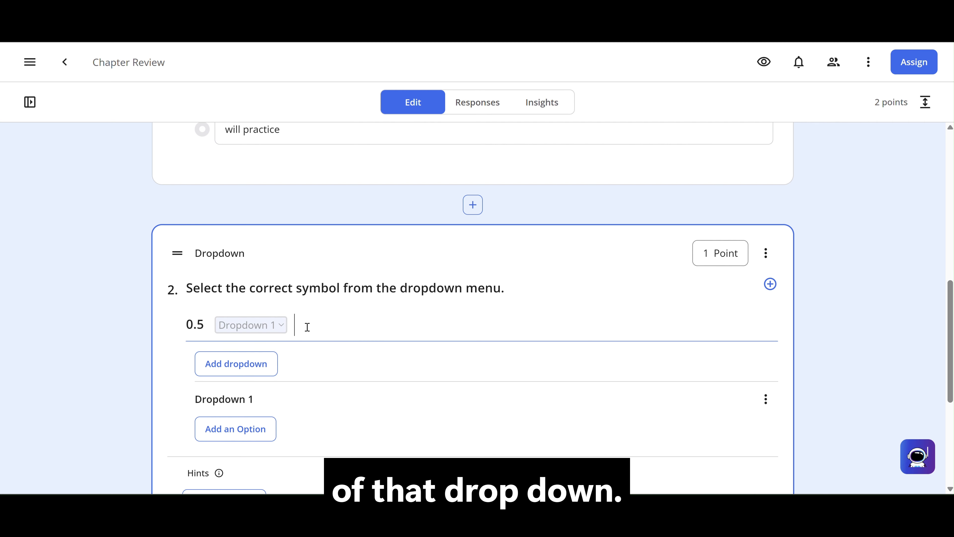
text(0.)
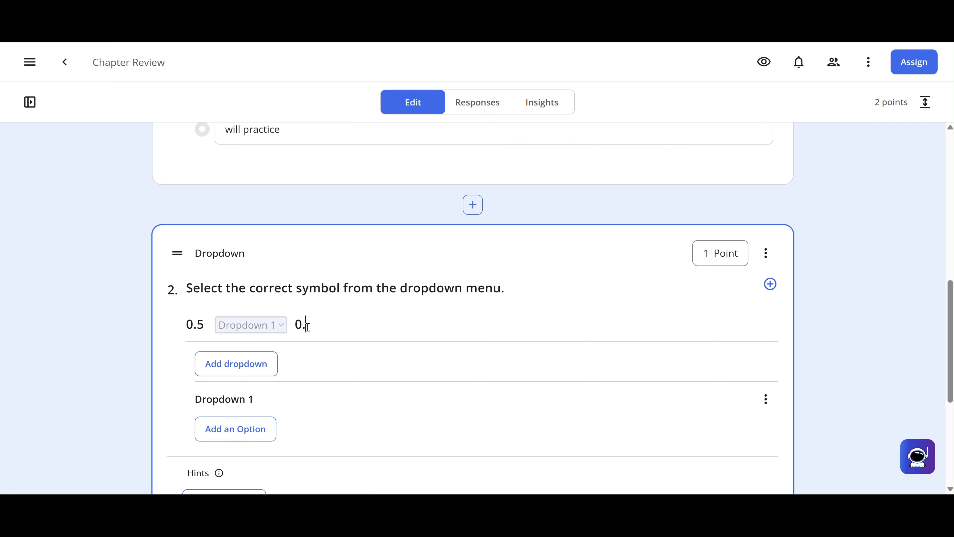
text(205)
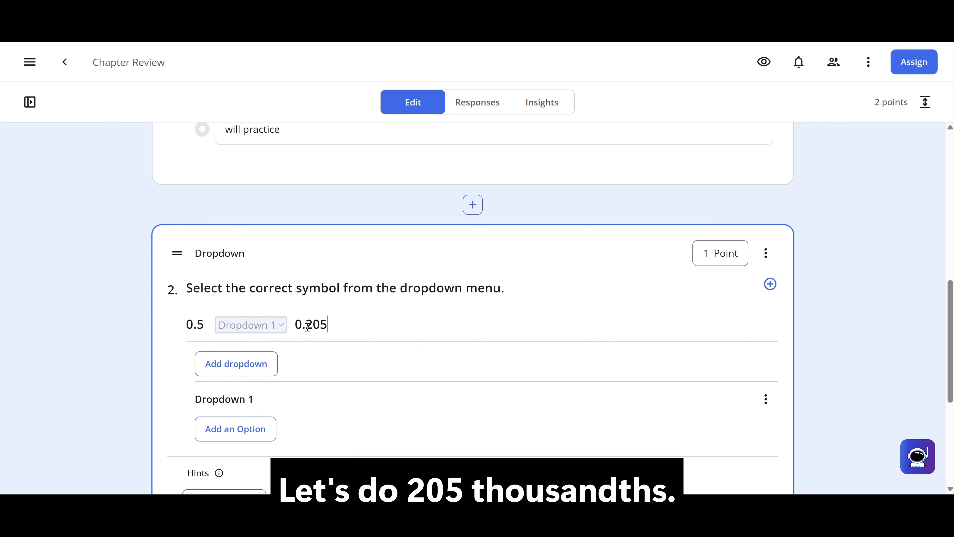
Step: Give question 2's Dropdown 1 the answer choices "<", ">" and "=", and mark ">" as correct
click(230, 428)
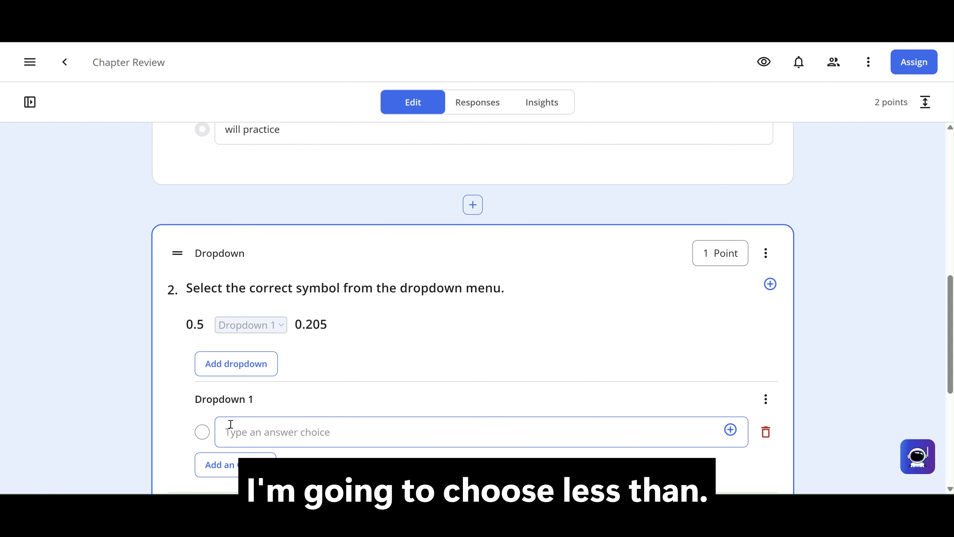
text(<)
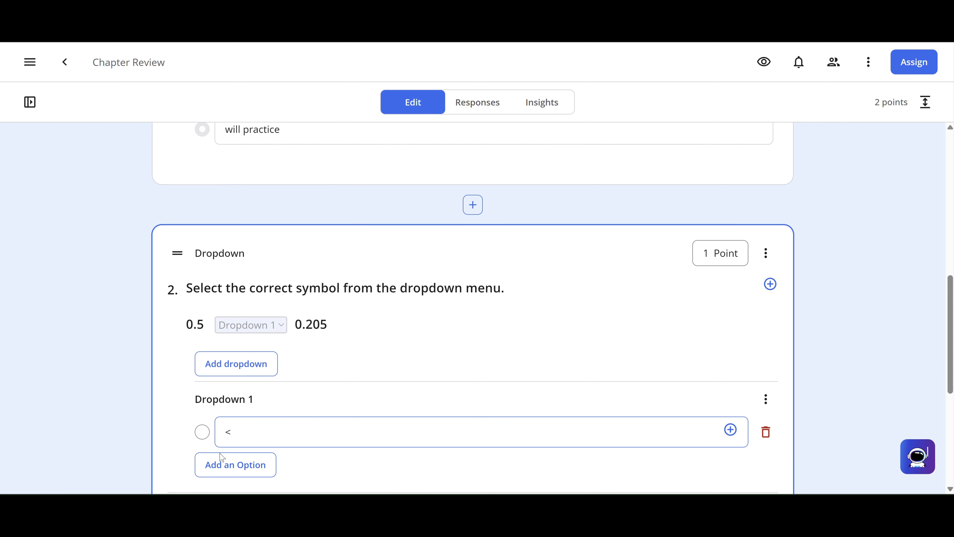
click(223, 465)
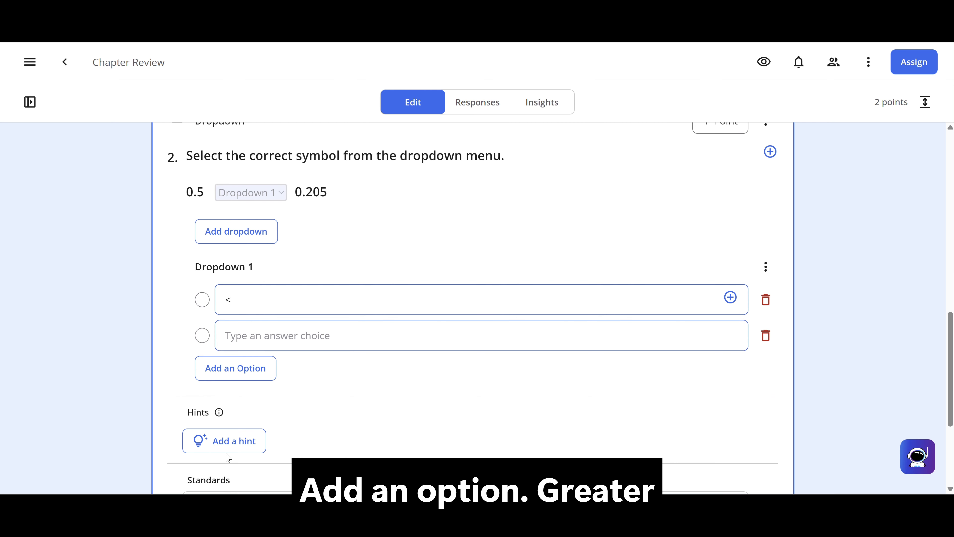
text(>)
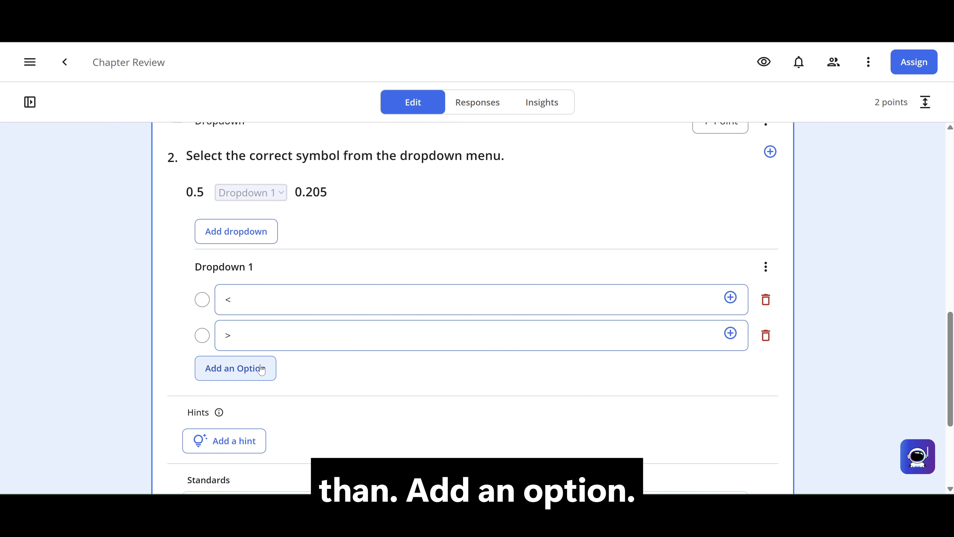
click(256, 368)
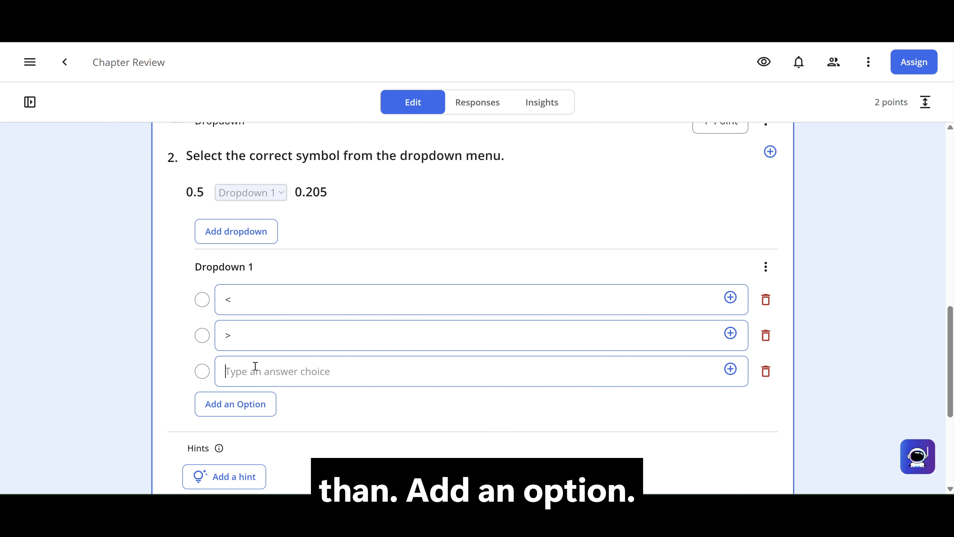
text(=)
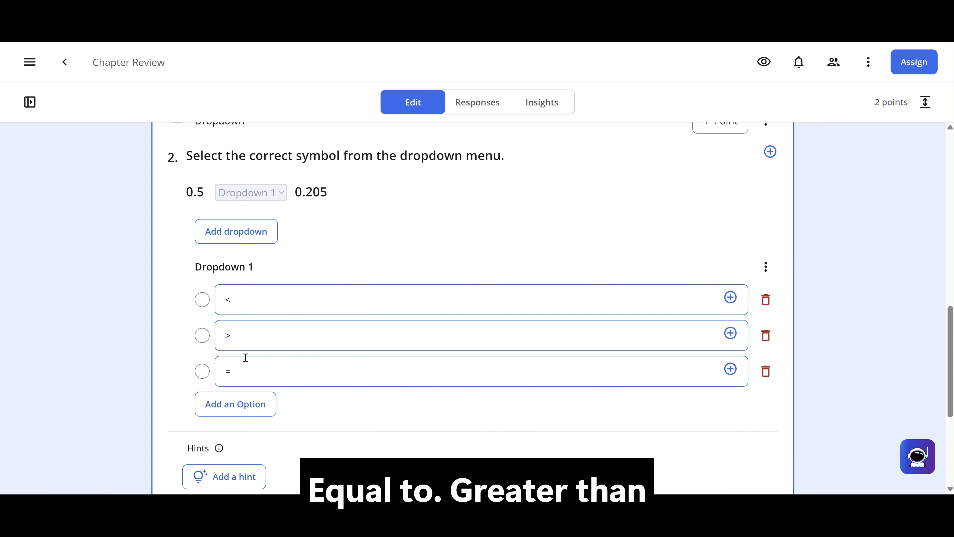
click(206, 339)
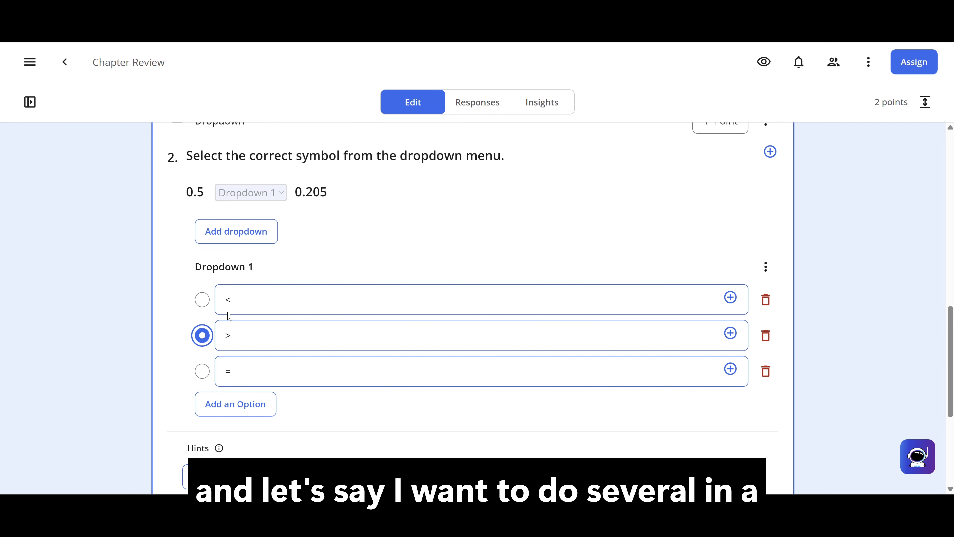
Step: Below the first comparison, add a second one reading "1.45" and "11.45" with a dropdown blank between the numbers
click(362, 191)
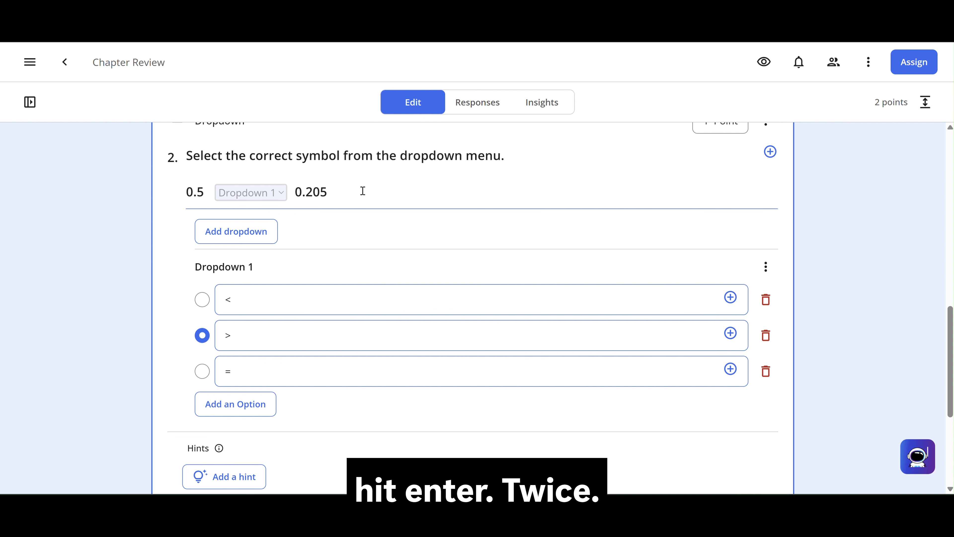
key(Return)
key(Return)
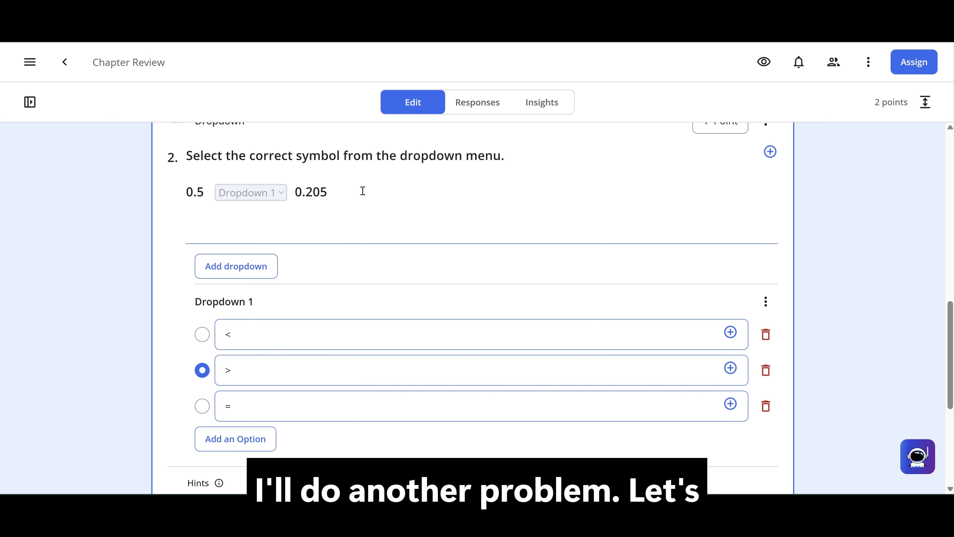
text(1.45 Dropdown 2 11.45)
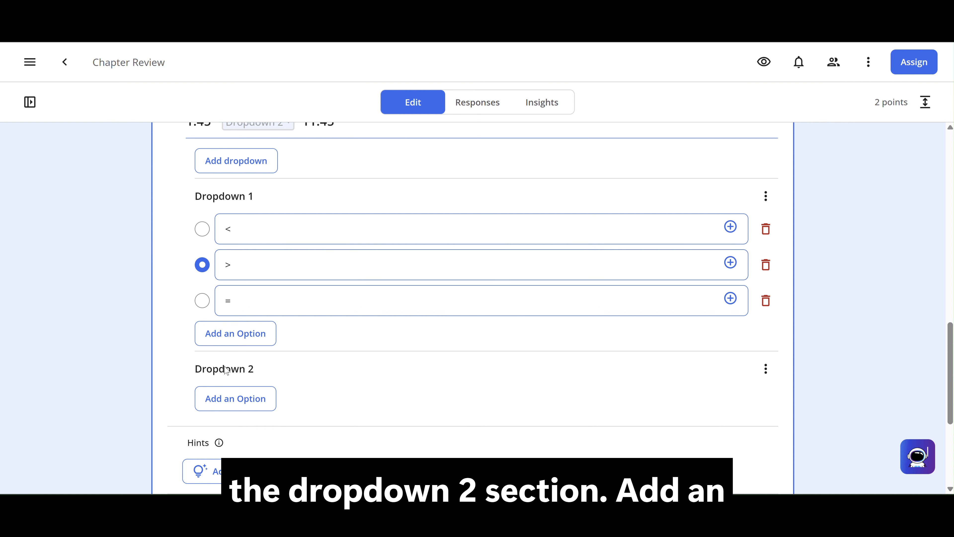
Step: Give Dropdown 2 the answer choices "<", ">" and "=", and mark "<" as correct
click(231, 399)
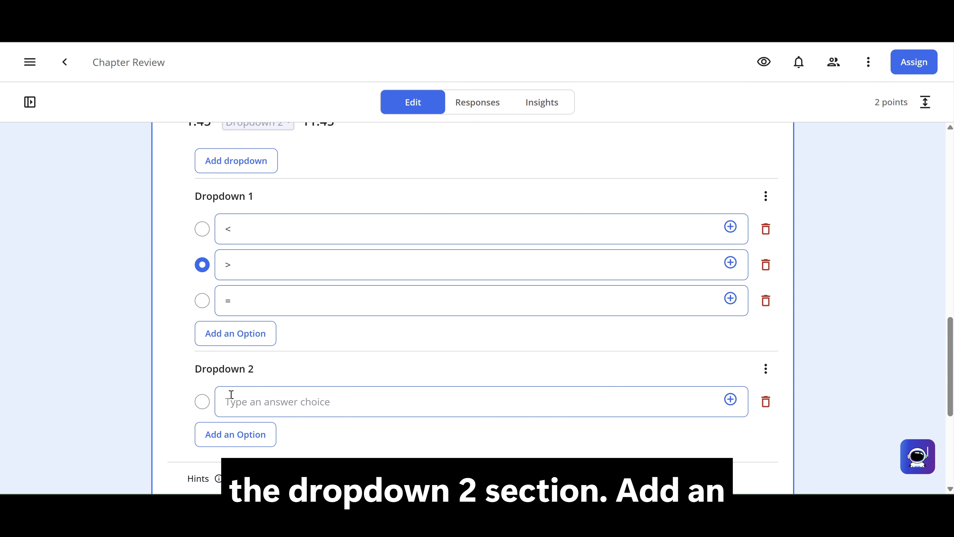
text(<)
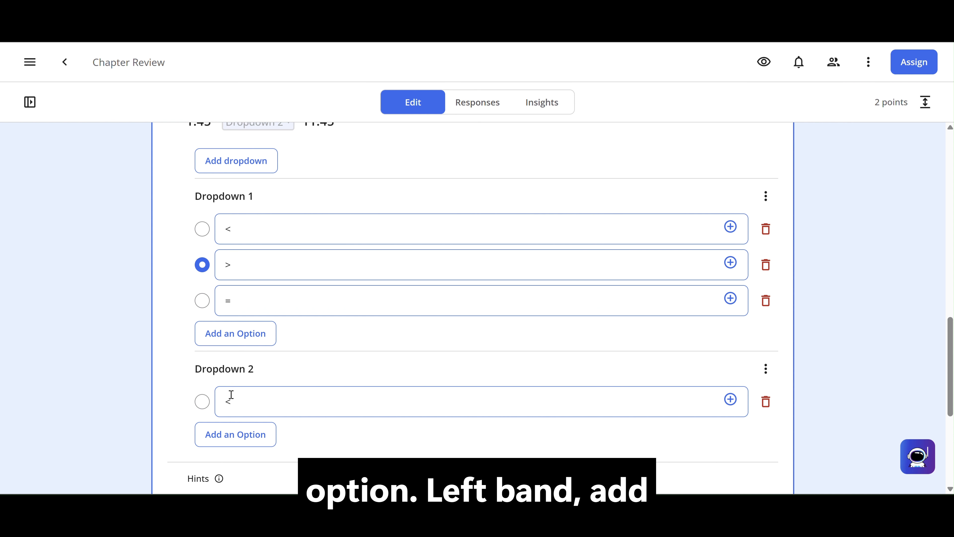
click(225, 434)
scroll(224, 434, down, 3)
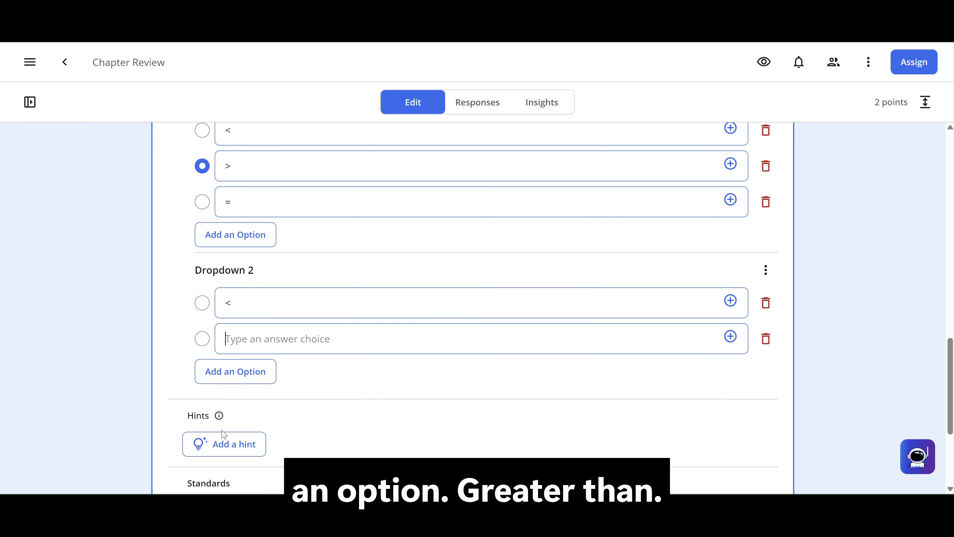
text(>)
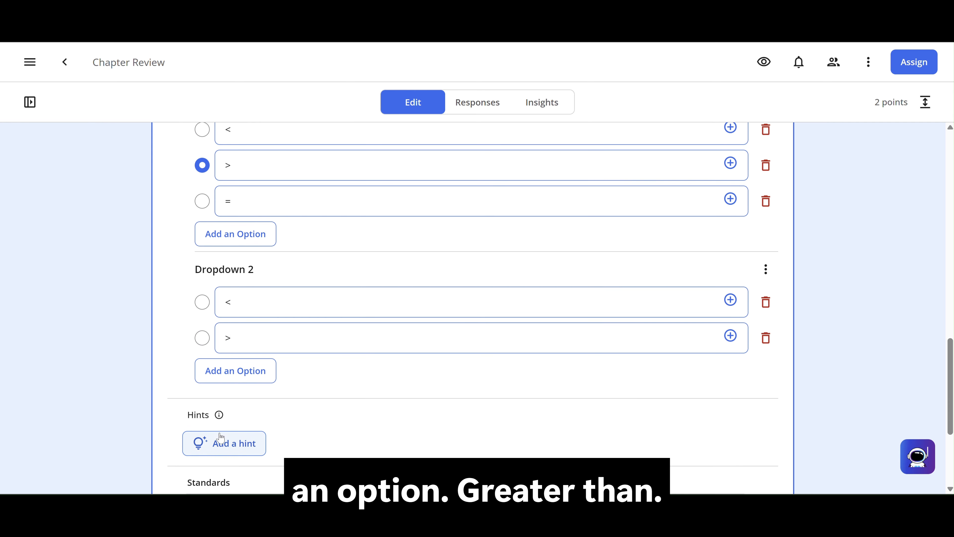
click(222, 370)
text(=)
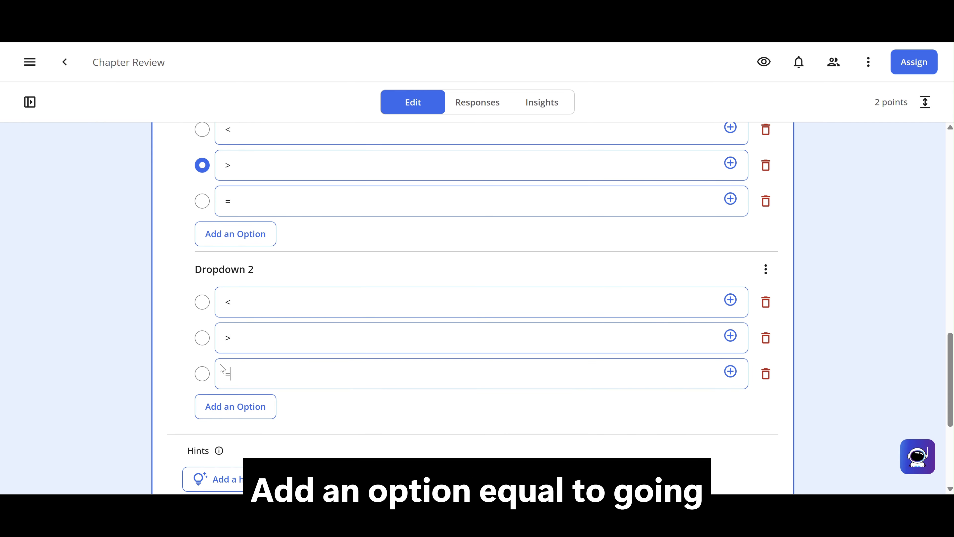
scroll(221, 368, up, 5)
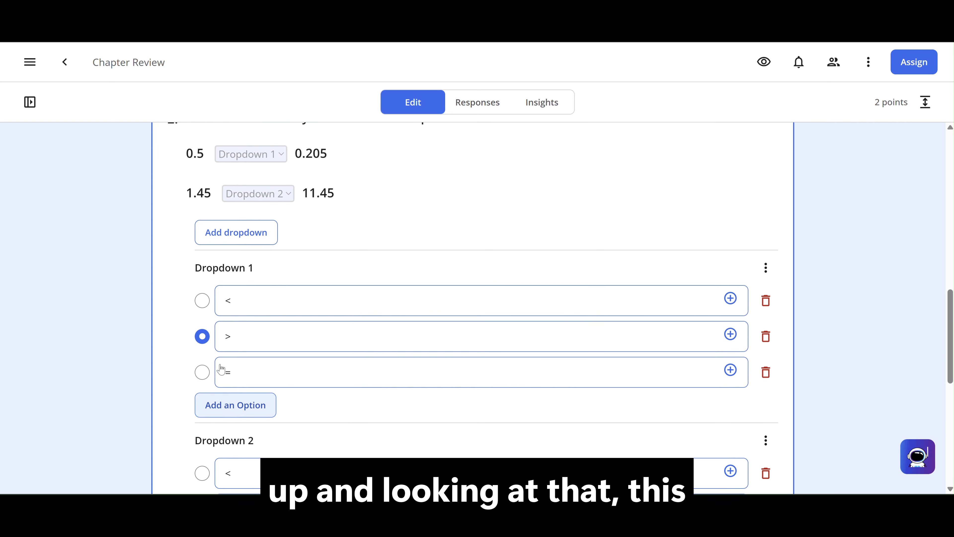
scroll(251, 217, down, 4)
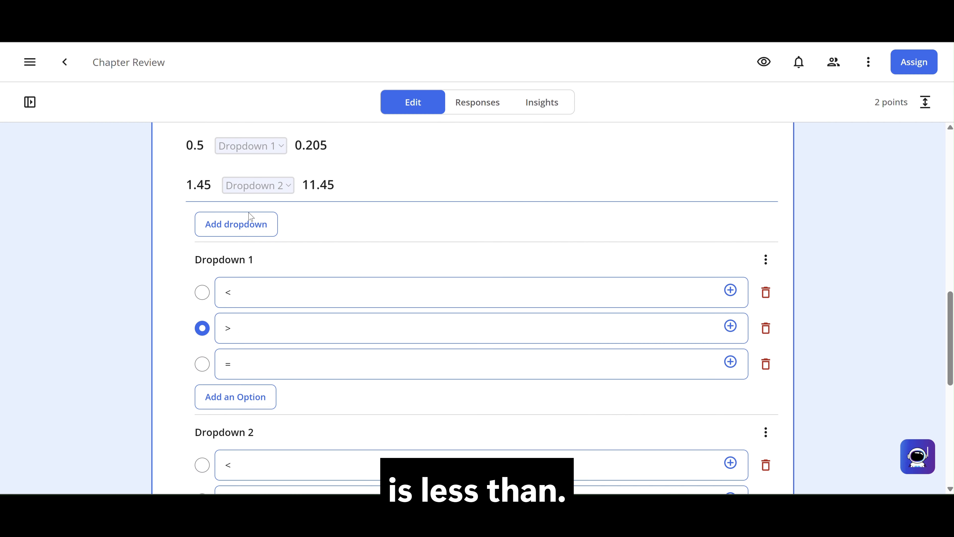
scroll(251, 217, down, 1)
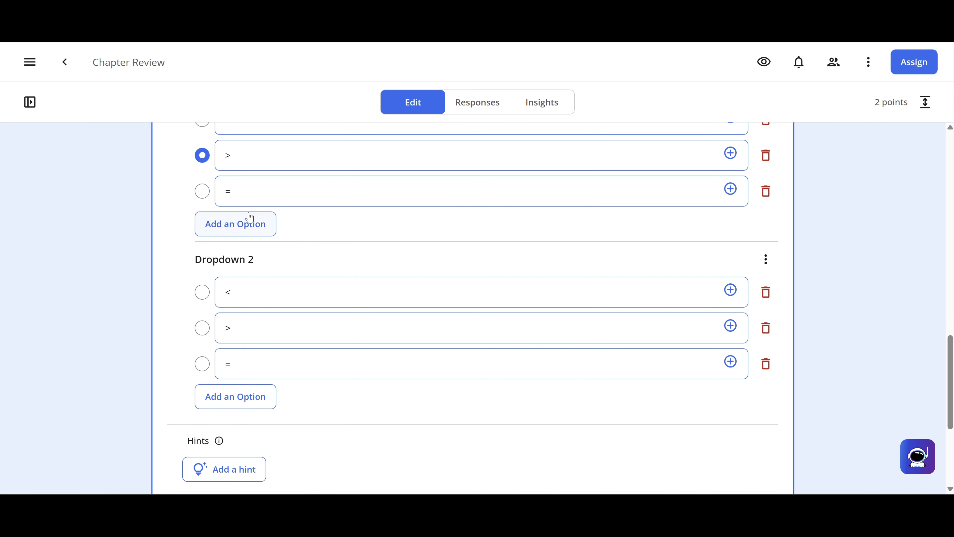
click(202, 296)
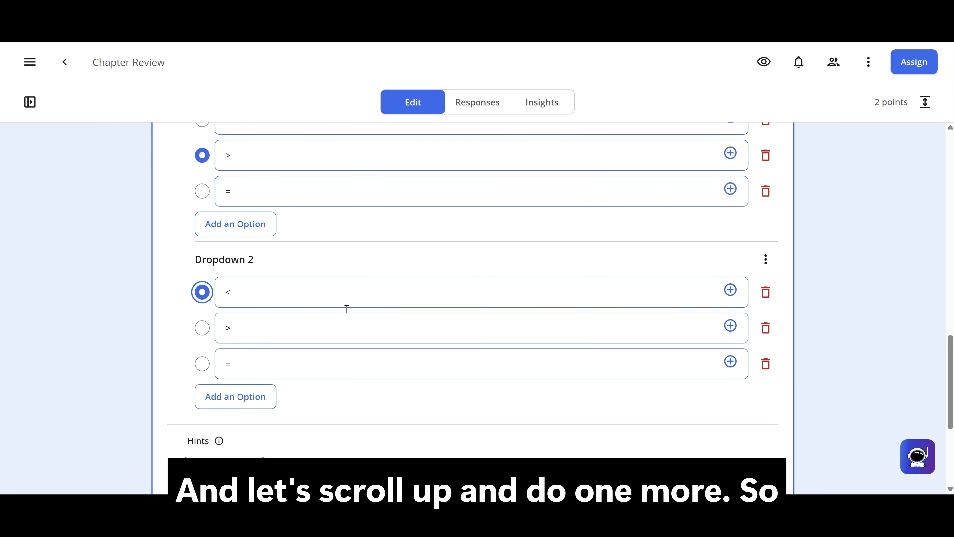
Step: Below the second comparison, add a third one reading "1,809" and "1.809" with a dropdown blank between the numbers
scroll(344, 310, up, 6)
click(360, 241)
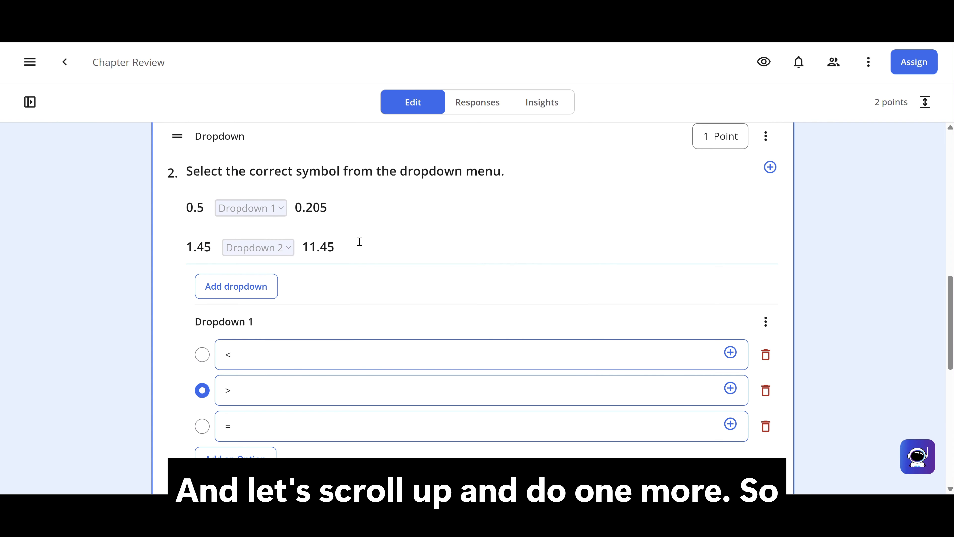
key(Return)
key(Return)
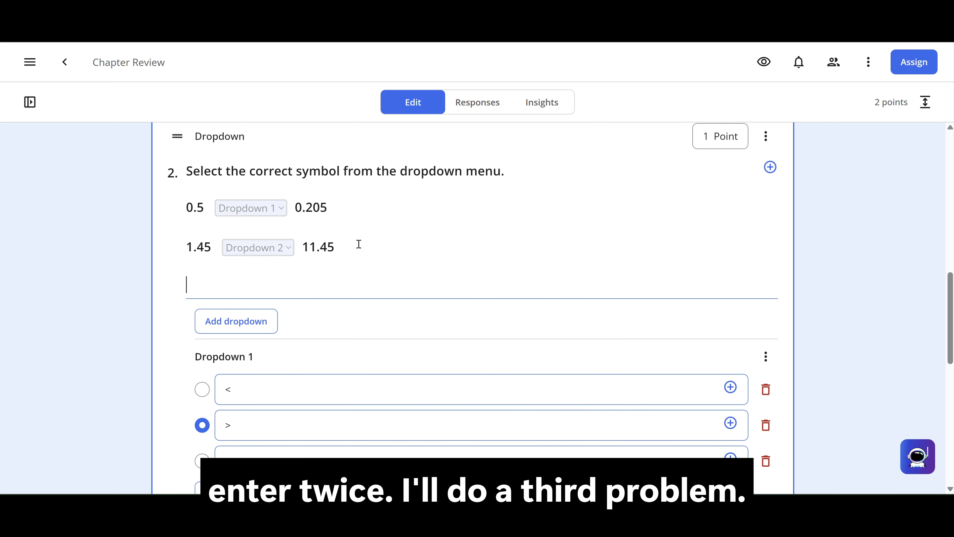
text(1,809)
click(235, 321)
text(1.809)
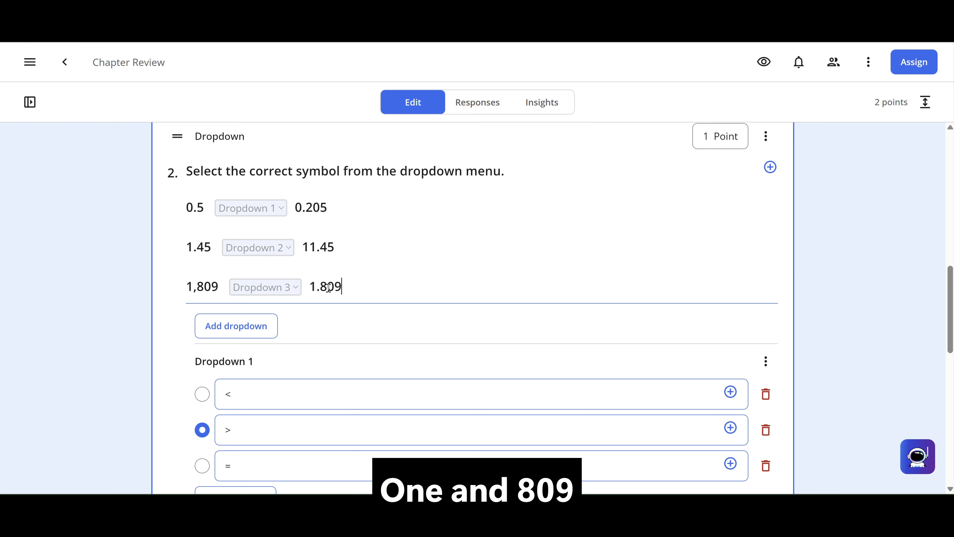